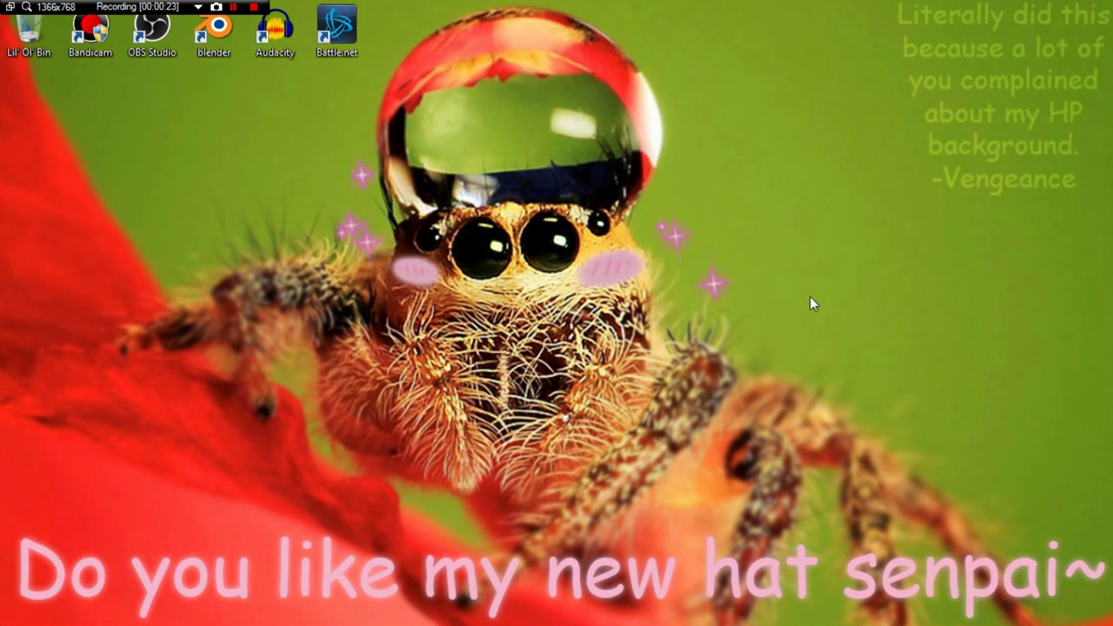
Step: Check the peer's Details in Hamachi, reviewing its Settings and Summary tabs
drag(850, 306, 931, 317)
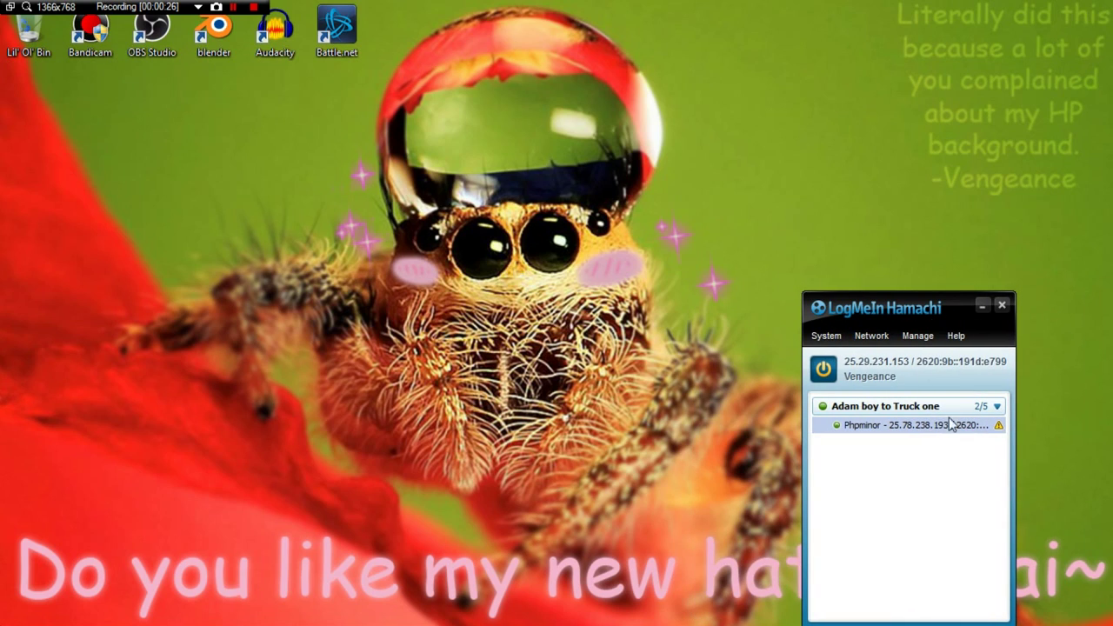
right_click(995, 432)
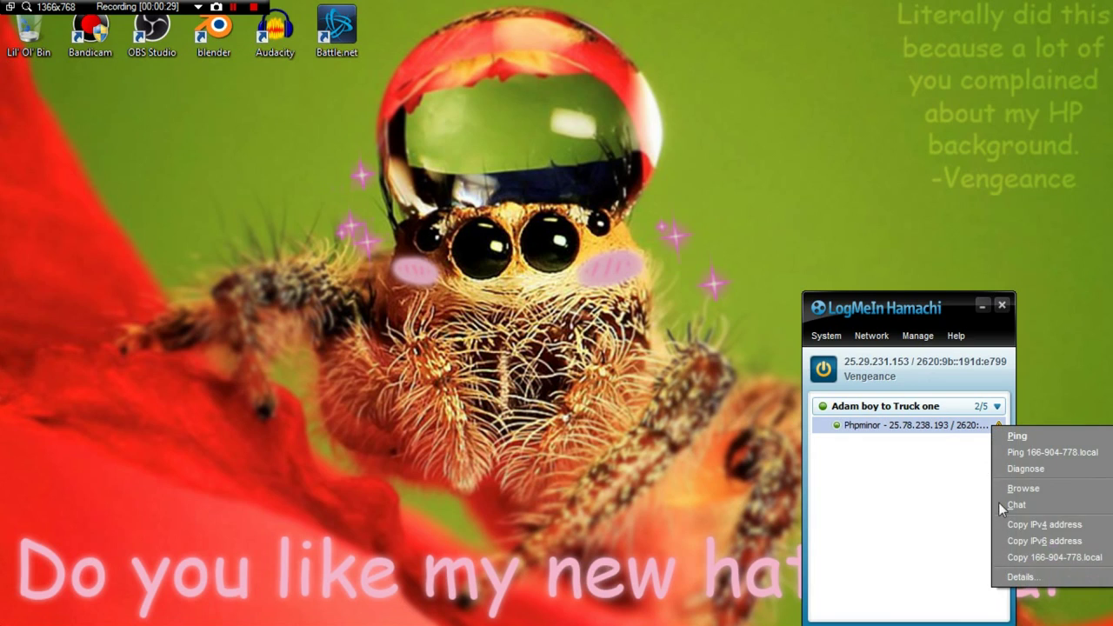
click(1013, 577)
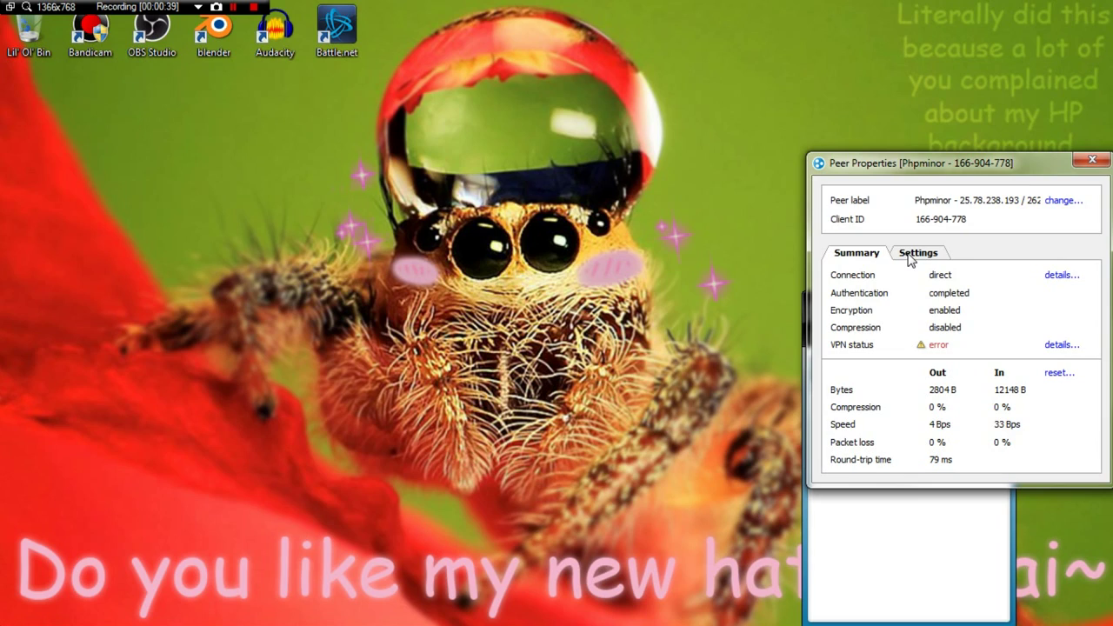
click(910, 260)
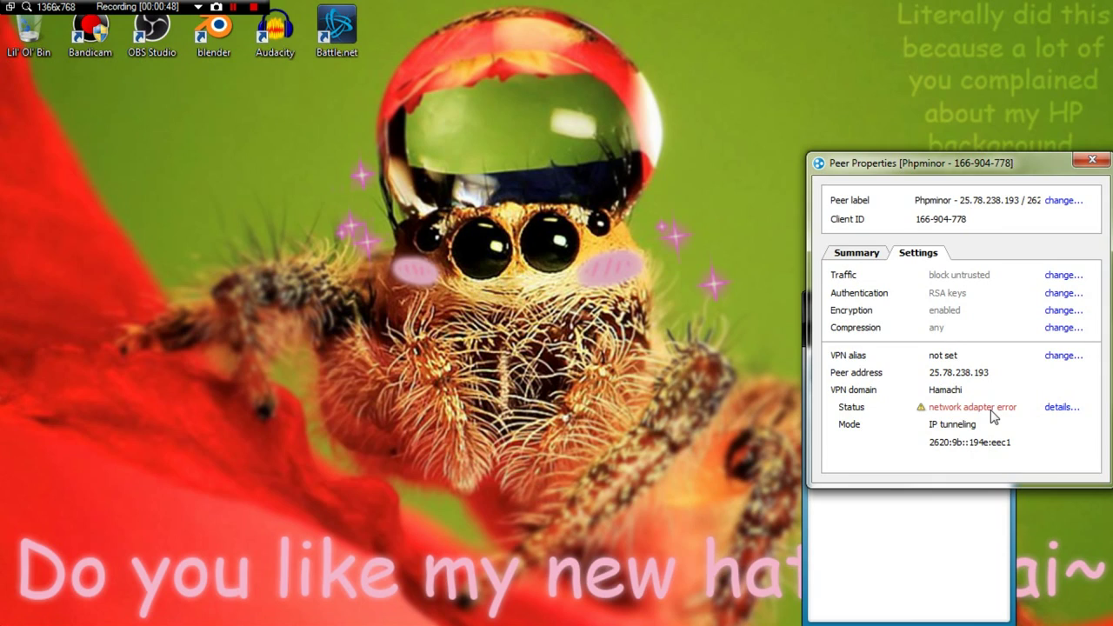
click(849, 258)
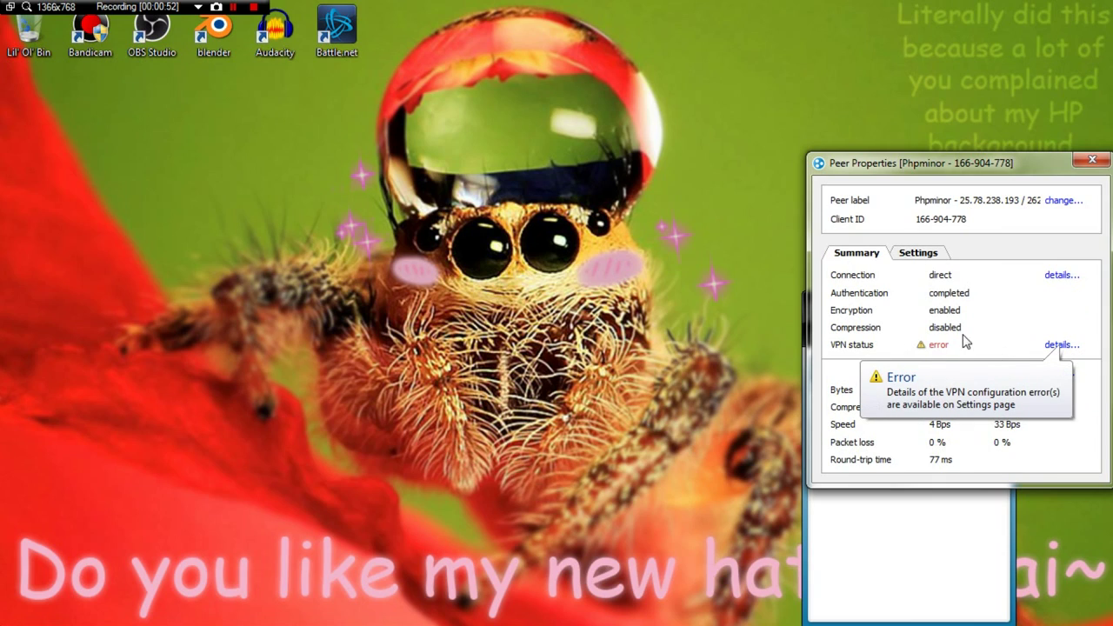
click(1093, 160)
Step: Ping the peer, see the requests time out, then open Control Panel
right_click(885, 429)
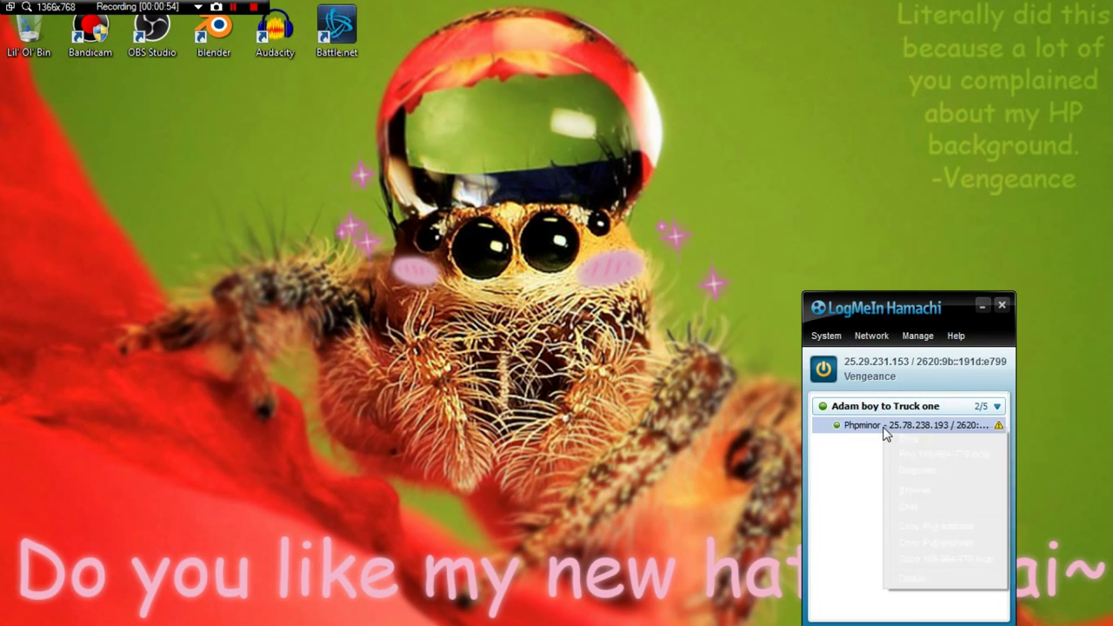
click(908, 438)
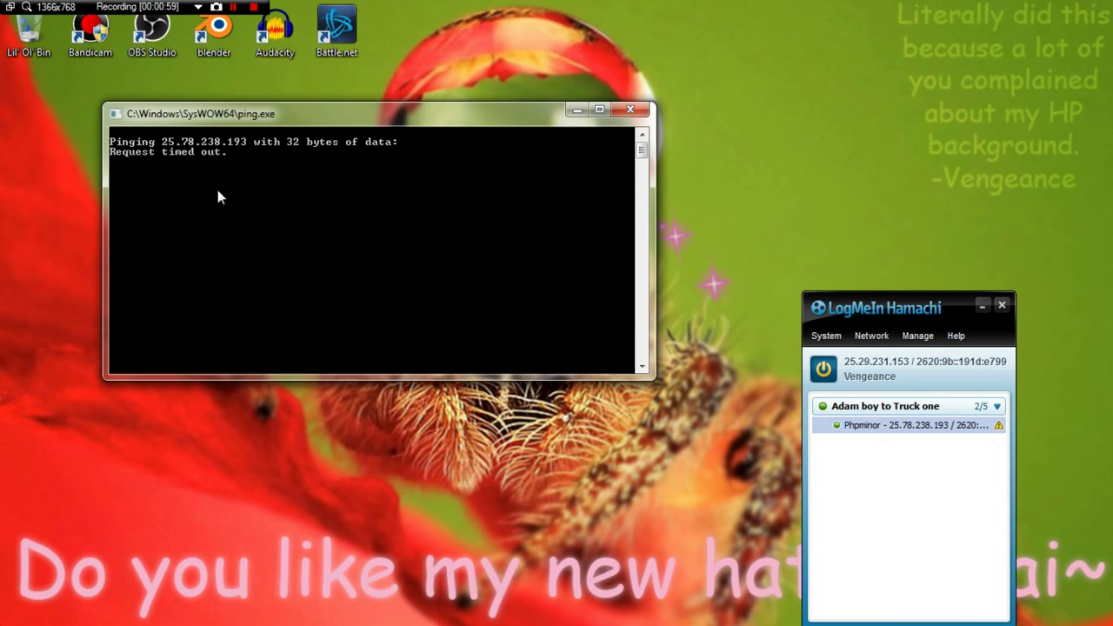
click(631, 110)
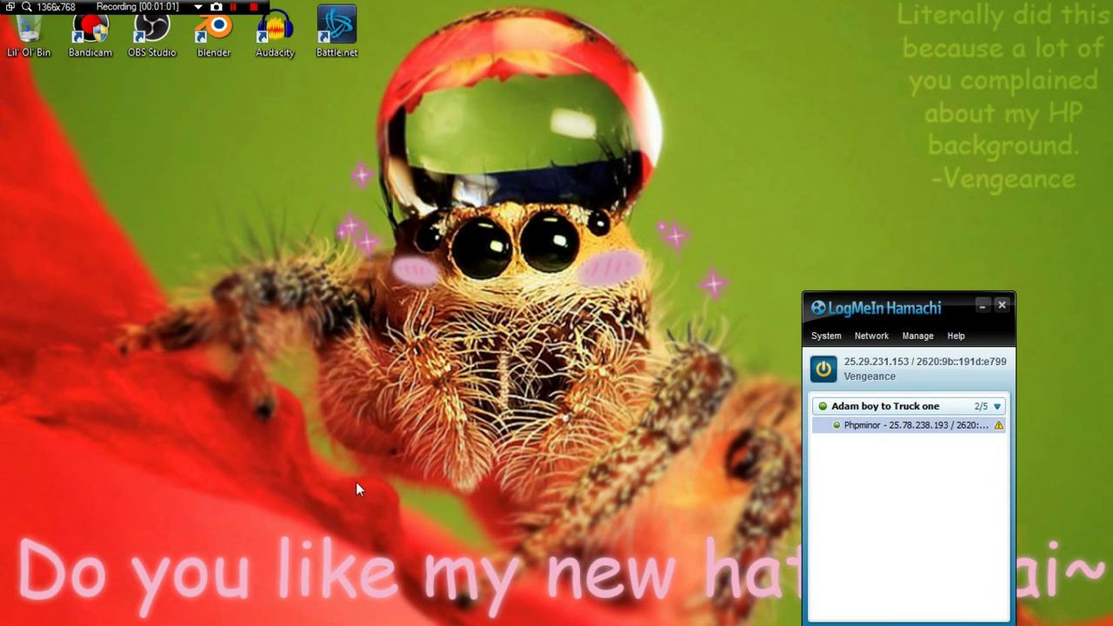
click(12, 611)
click(28, 34)
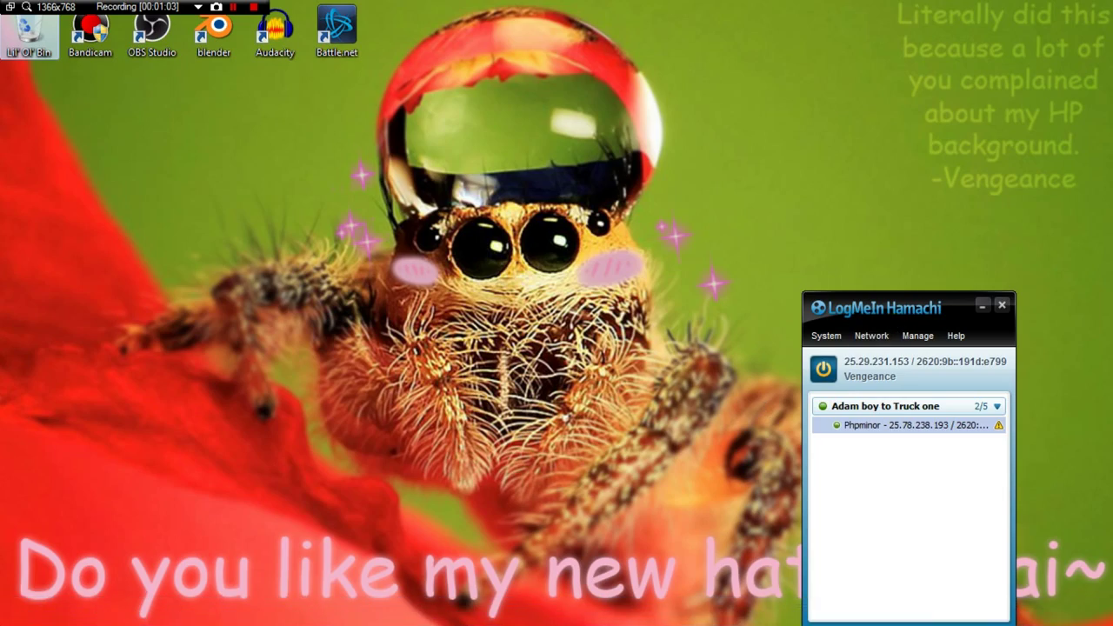
key(super)
click(284, 422)
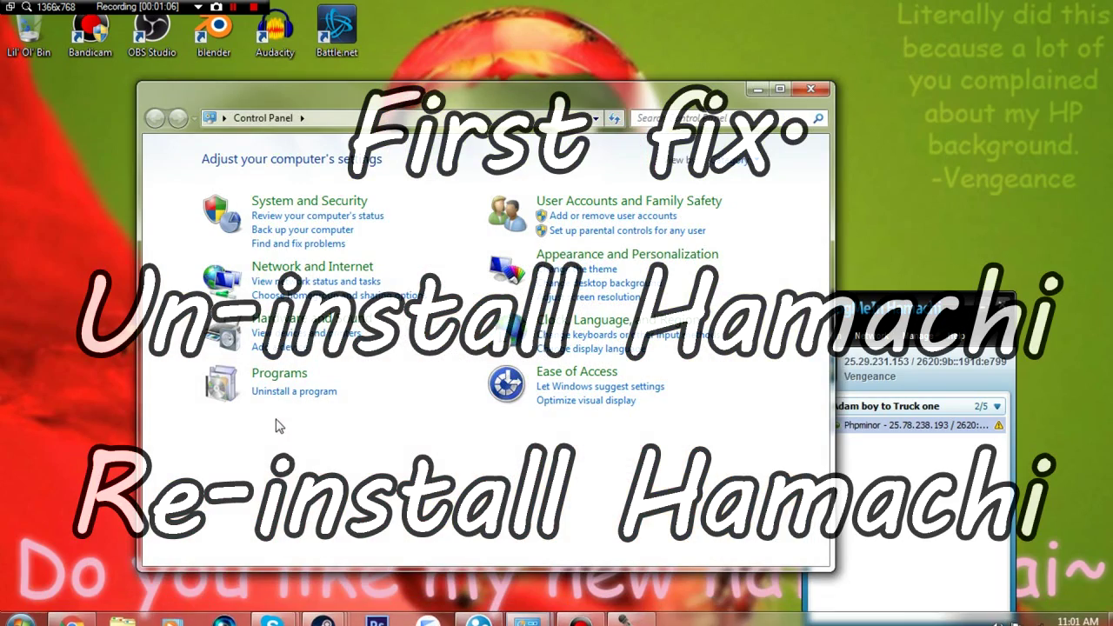
key(alt+F4)
key(super)
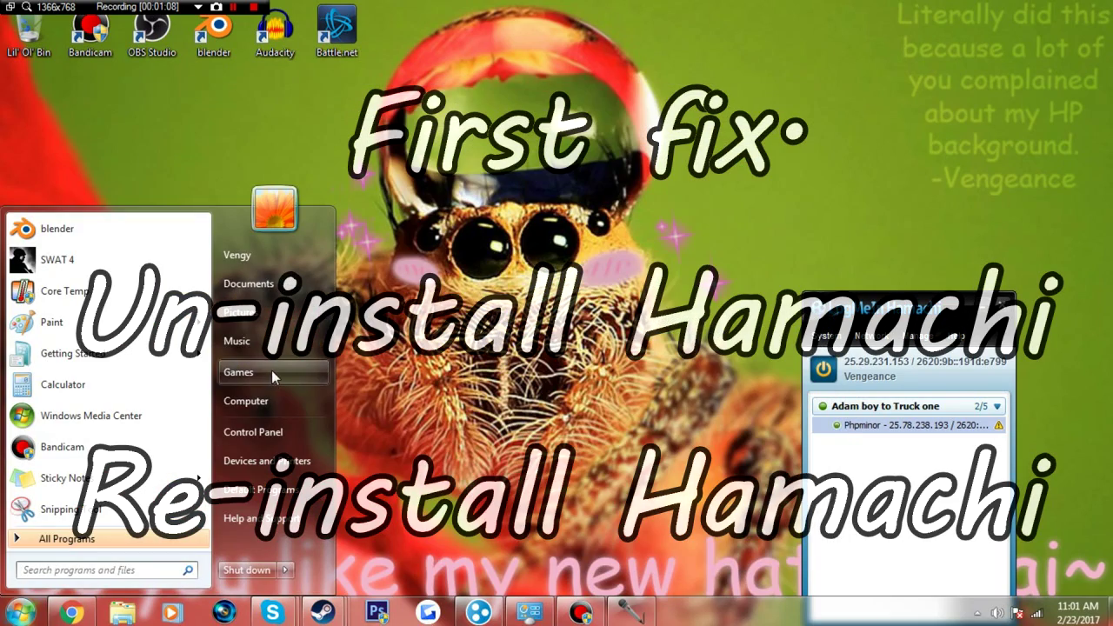
key(Escape)
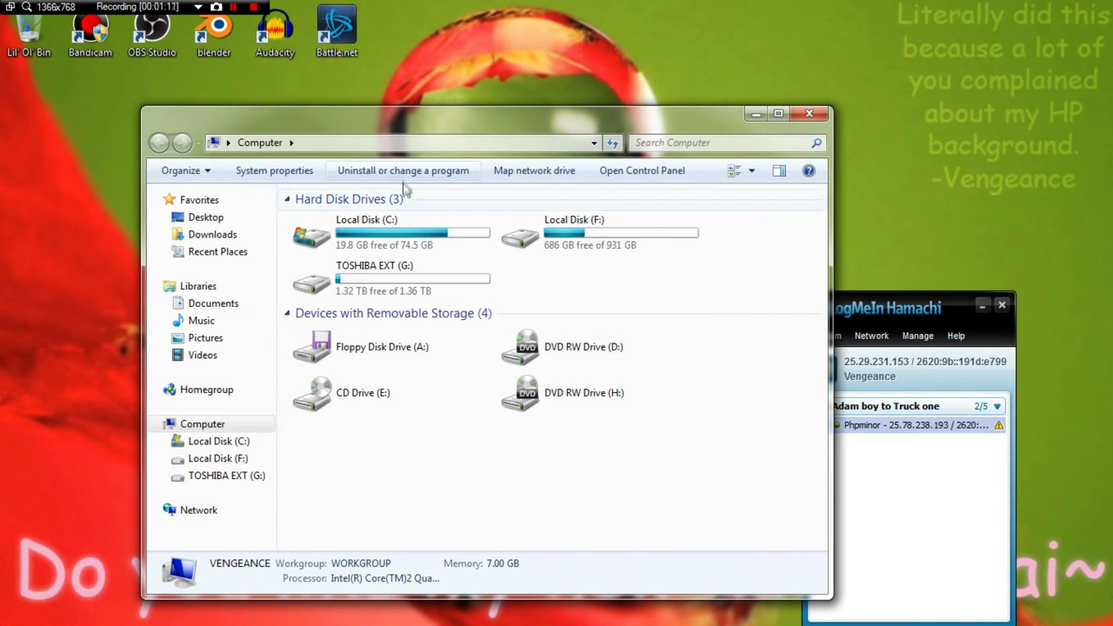
click(402, 173)
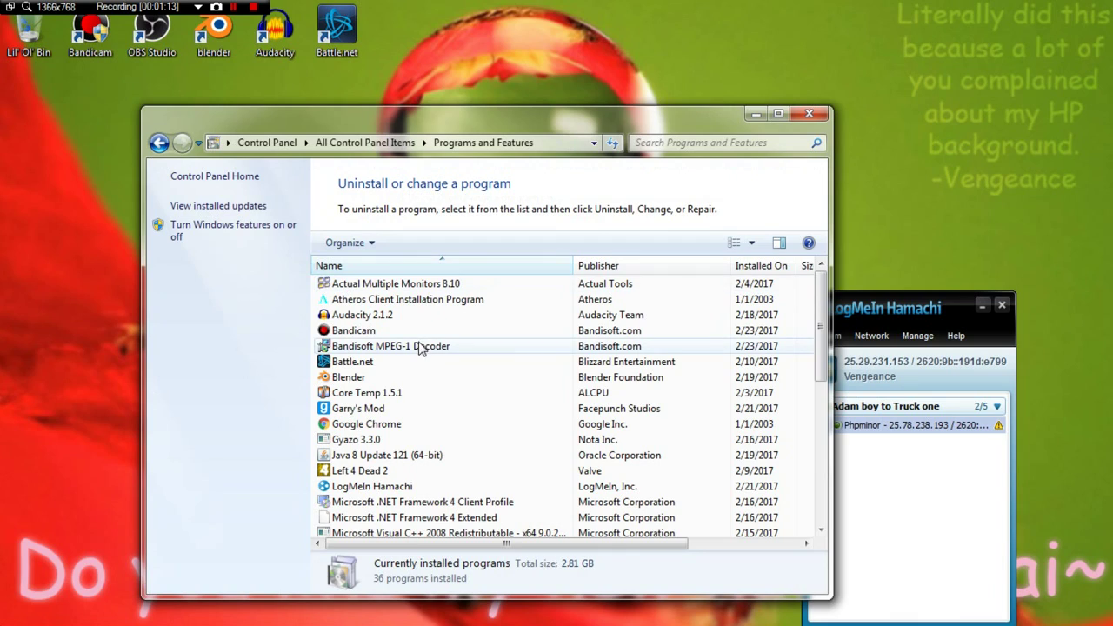
scroll(386, 356, down, 3)
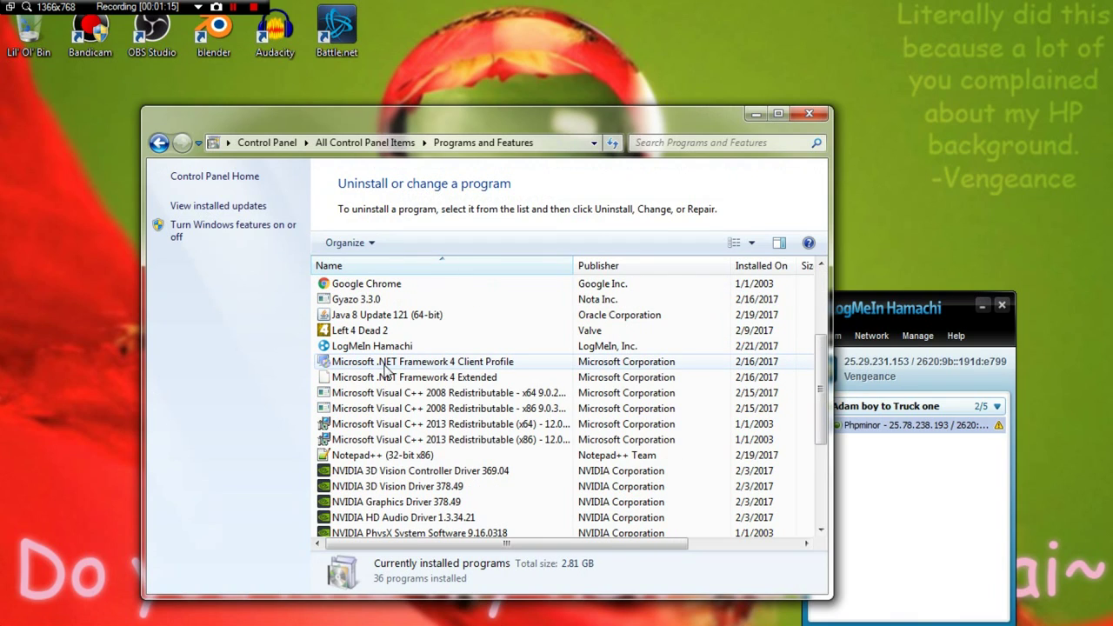
click(393, 347)
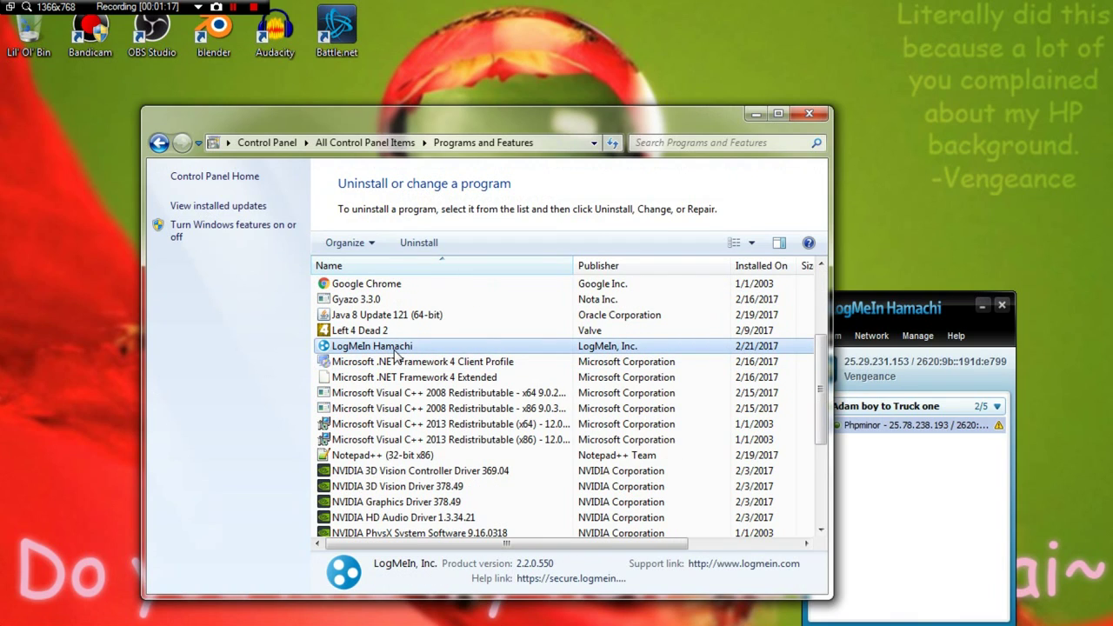
click(814, 113)
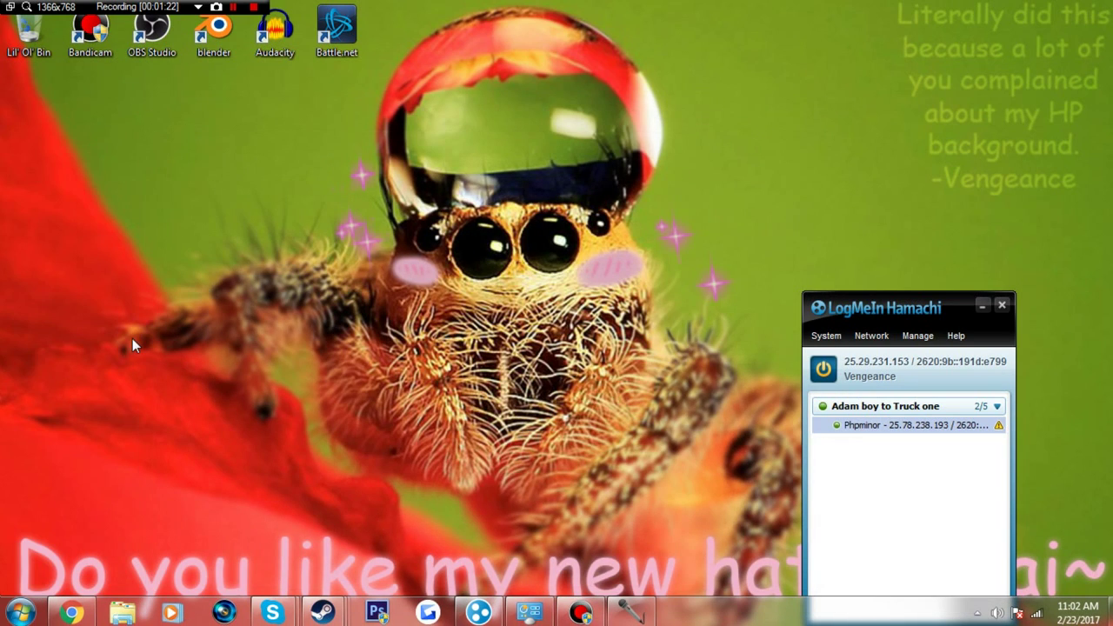
Step: Open Device Manager from a 'device' search, expand Network adapters and collapse Other devices
click(19, 613)
text(device)
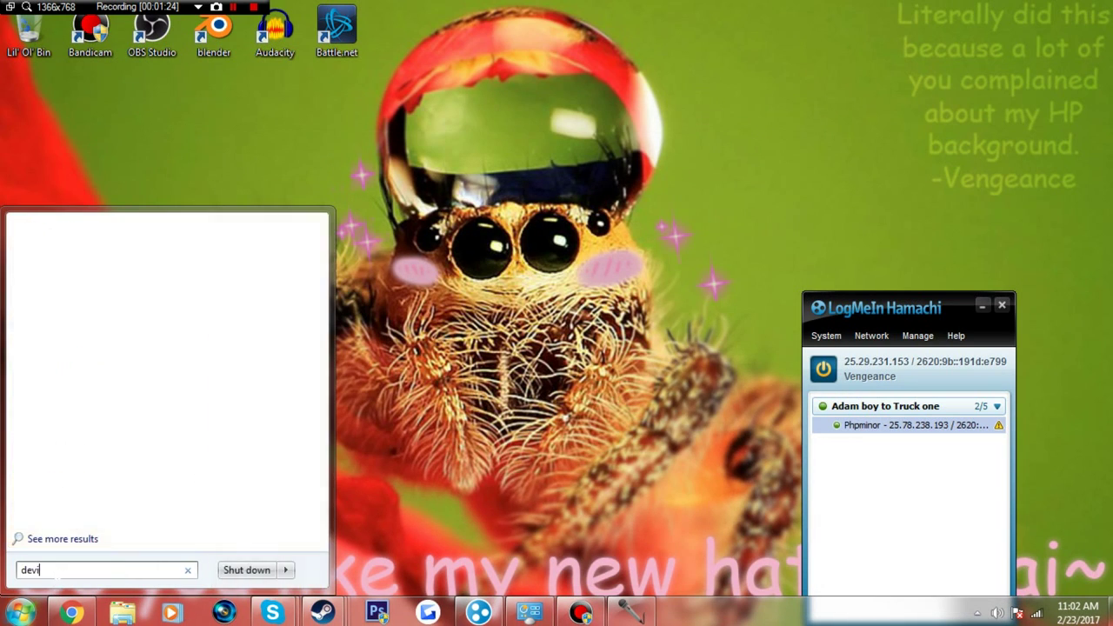
click(109, 272)
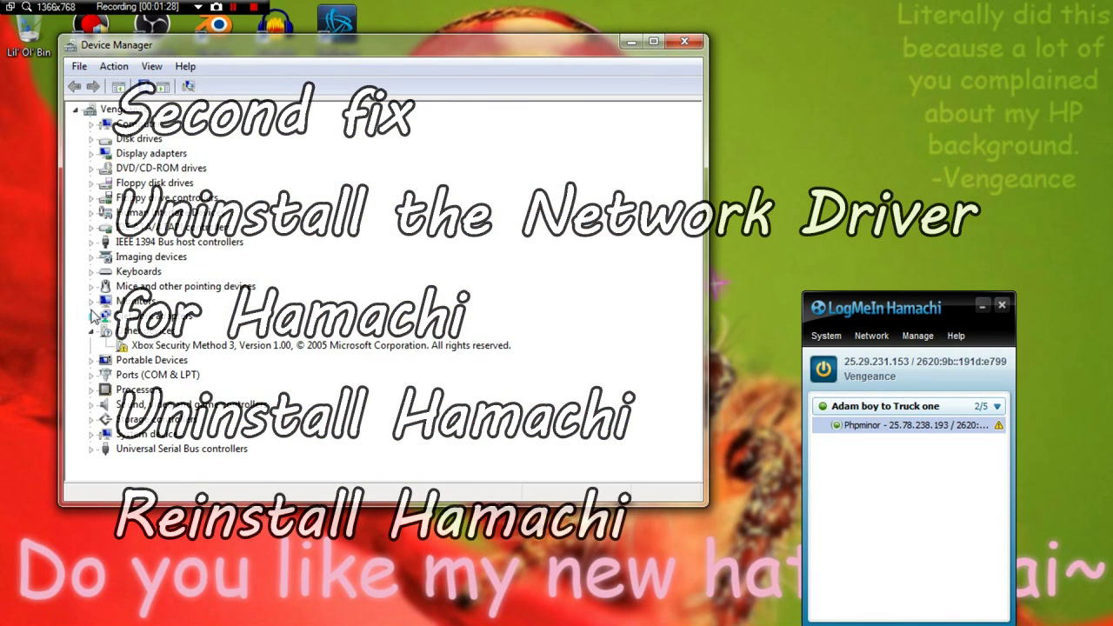
click(92, 317)
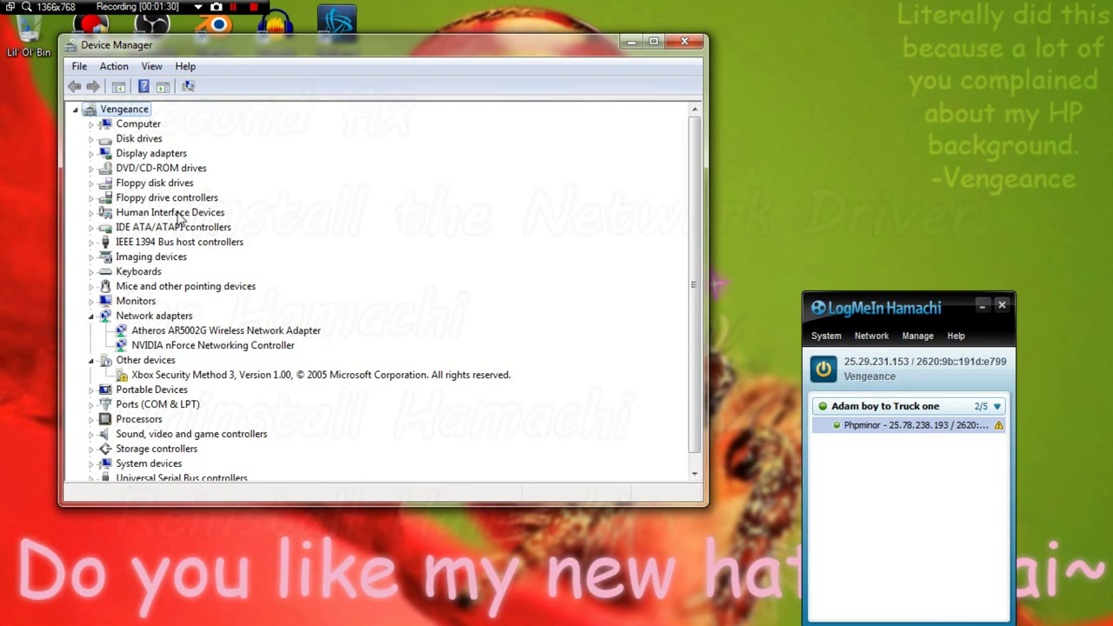
click(91, 360)
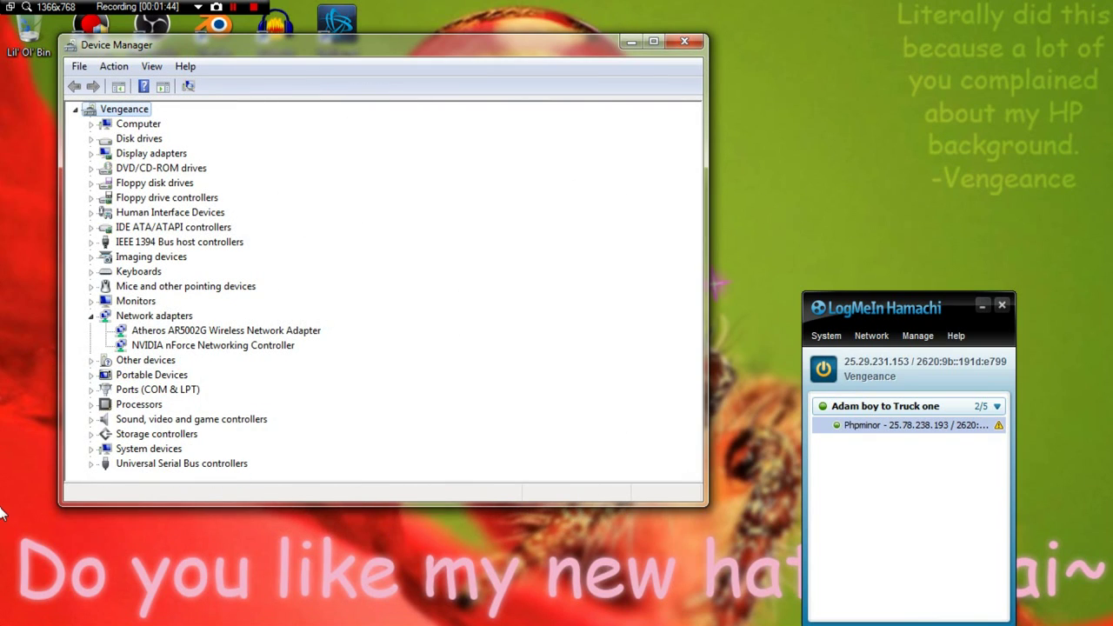
click(19, 613)
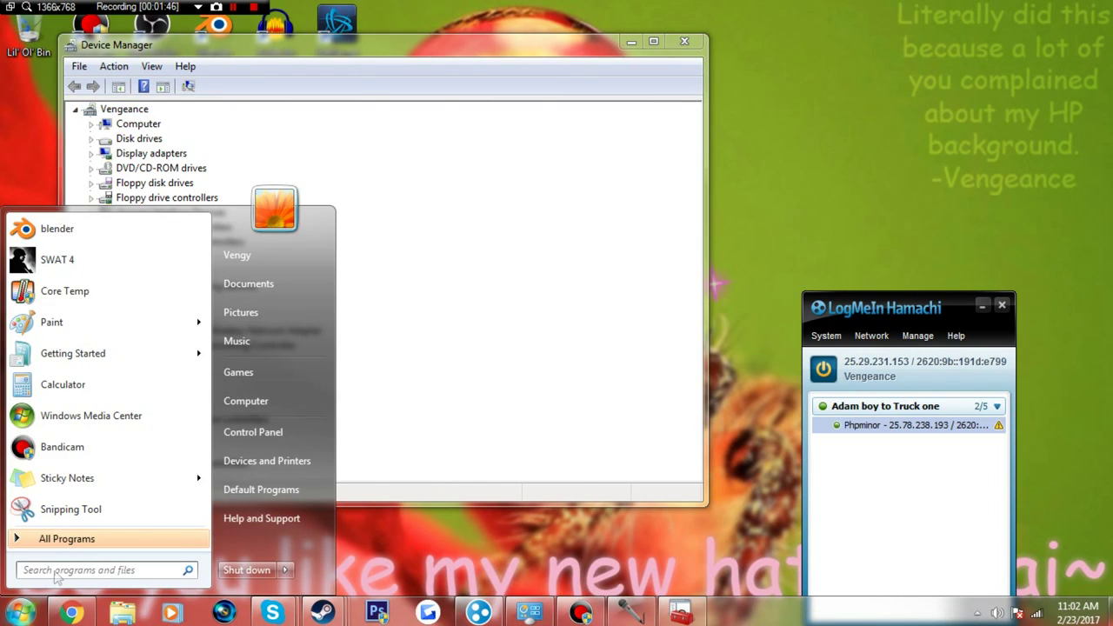
Step: Launch services.msc from the Run dialog and scroll down the services list
text(run)
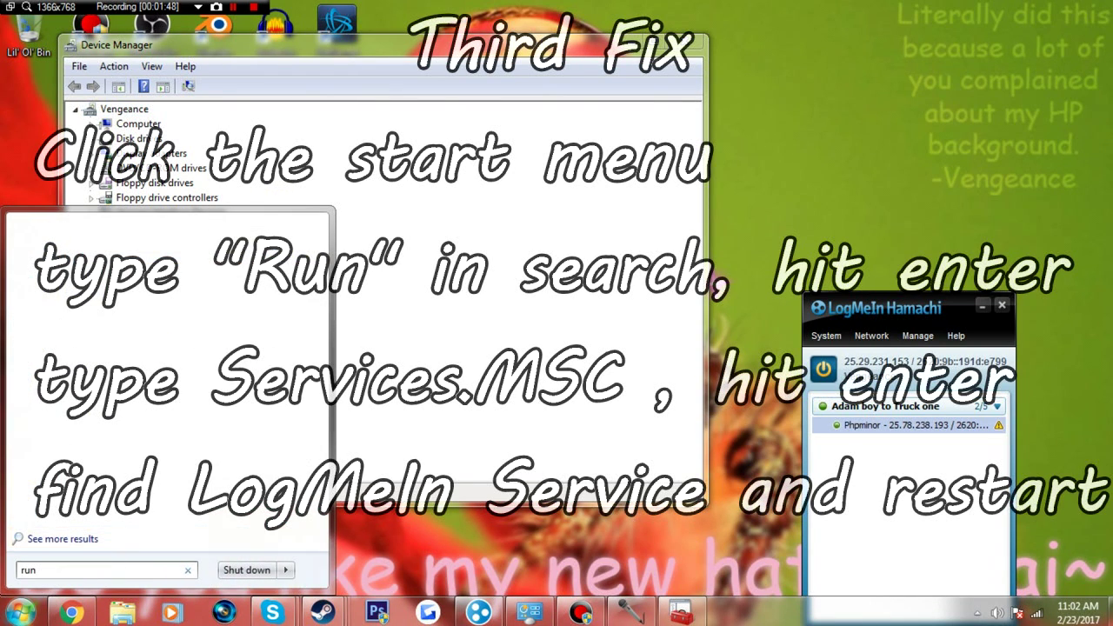
key(Return)
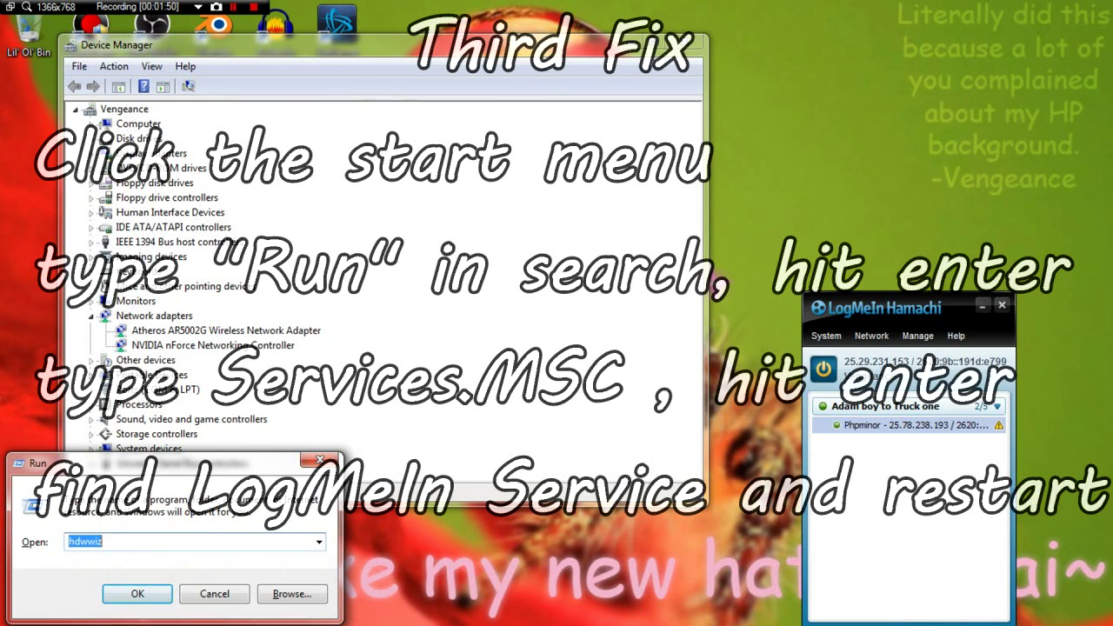
text(servic)
key(Down)
key(Return)
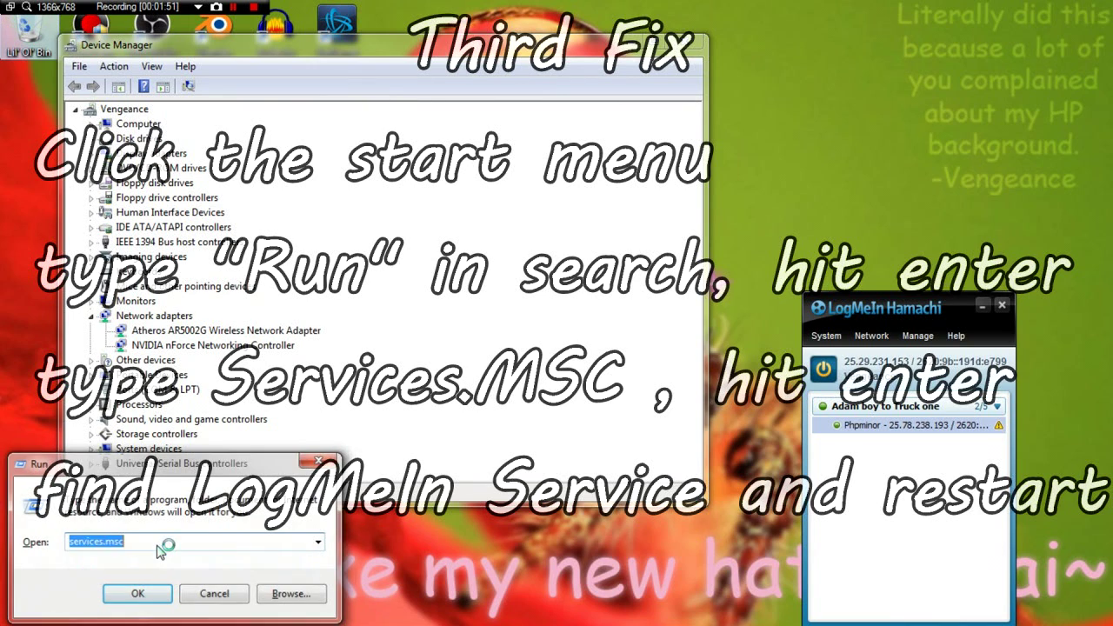
click(406, 223)
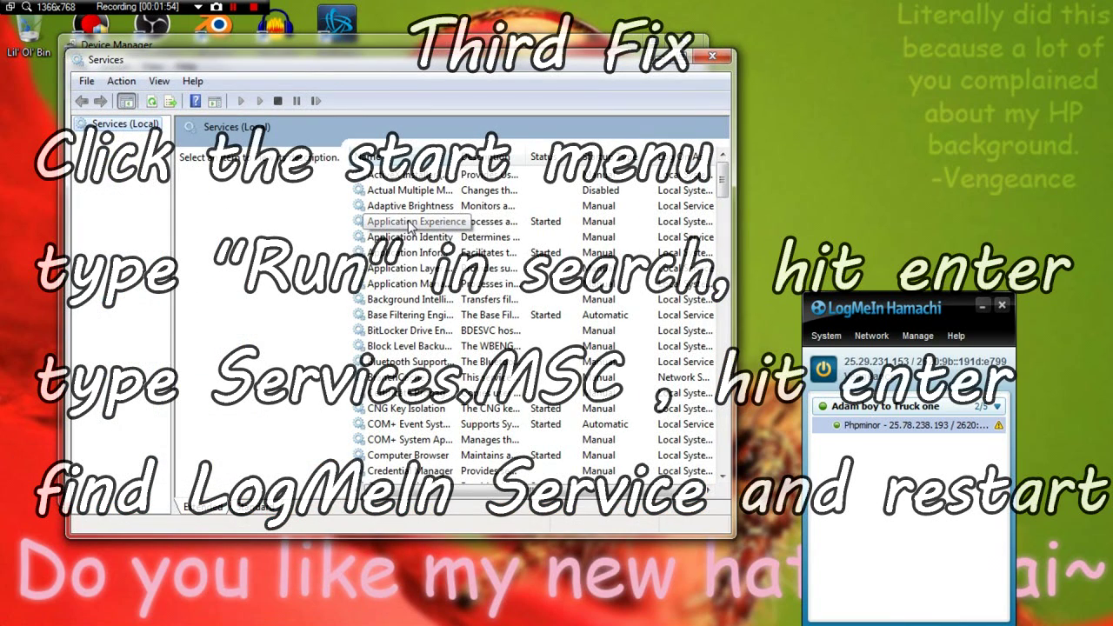
scroll(409, 224, down, 9)
scroll(409, 225, down, 4)
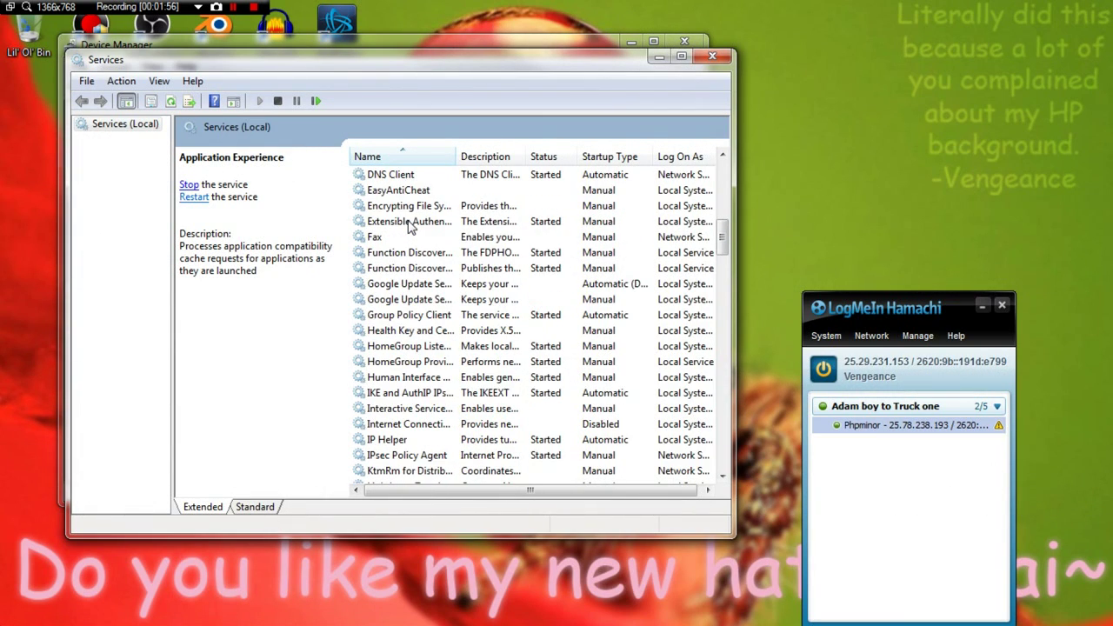
scroll(405, 265, down, 2)
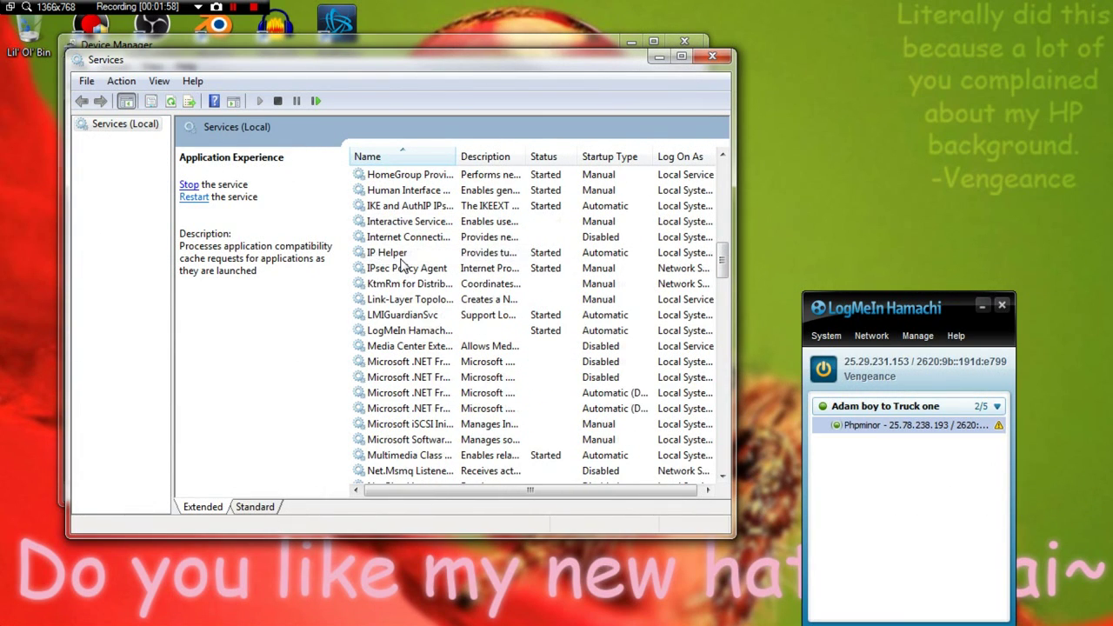
Step: Stop and restart the LogMeIn Hamachi Tunneling Engine service
click(410, 284)
right_click(453, 289)
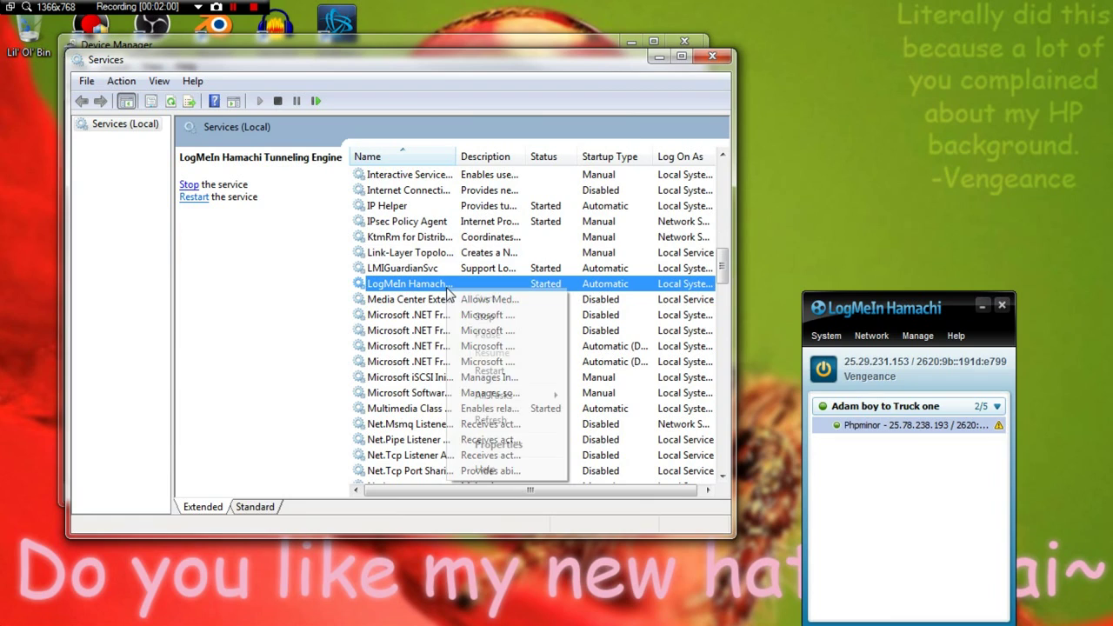
click(482, 315)
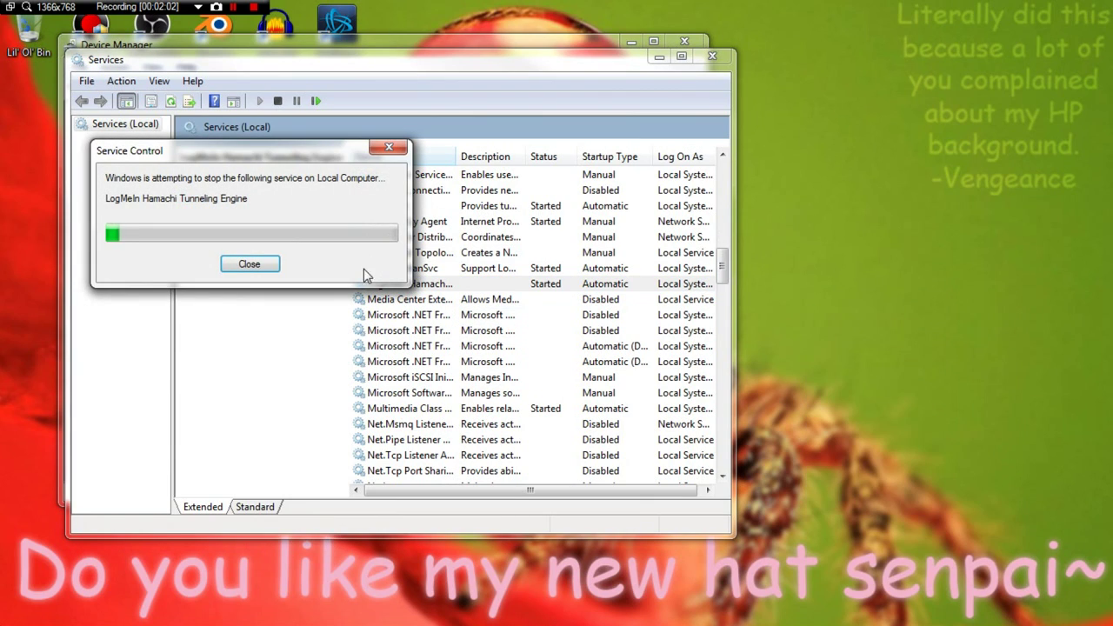
right_click(412, 286)
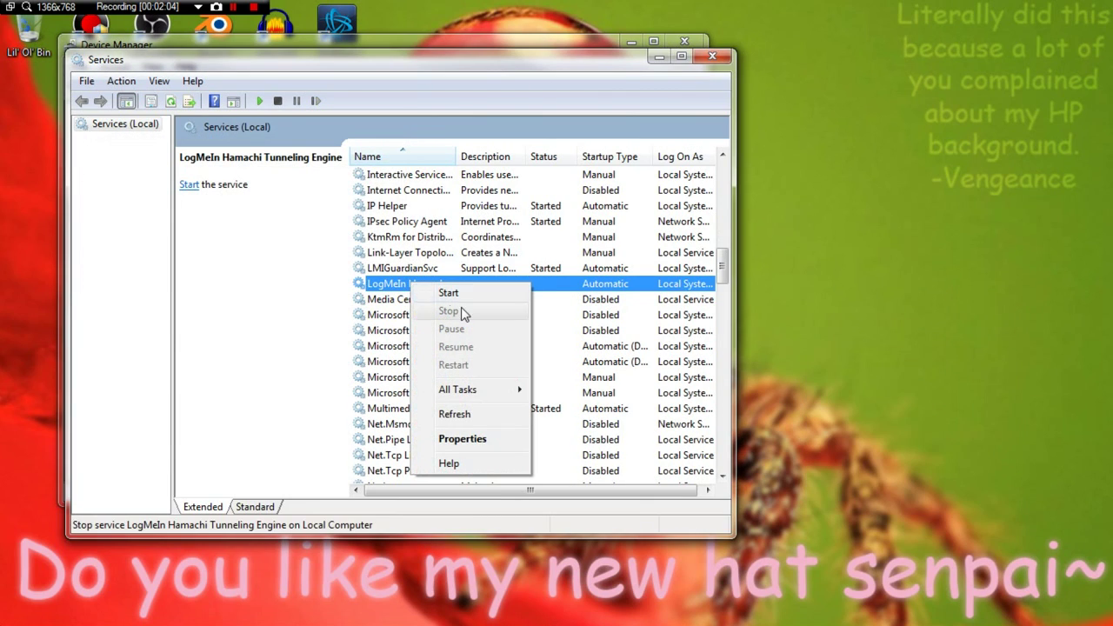
click(462, 294)
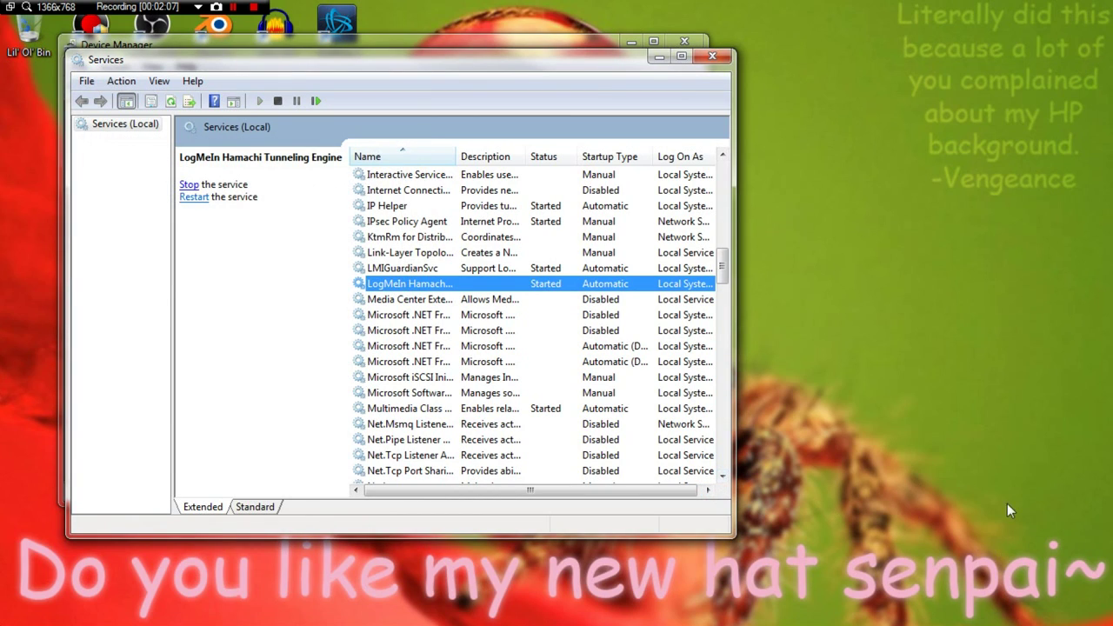
drag(833, 313, 897, 308)
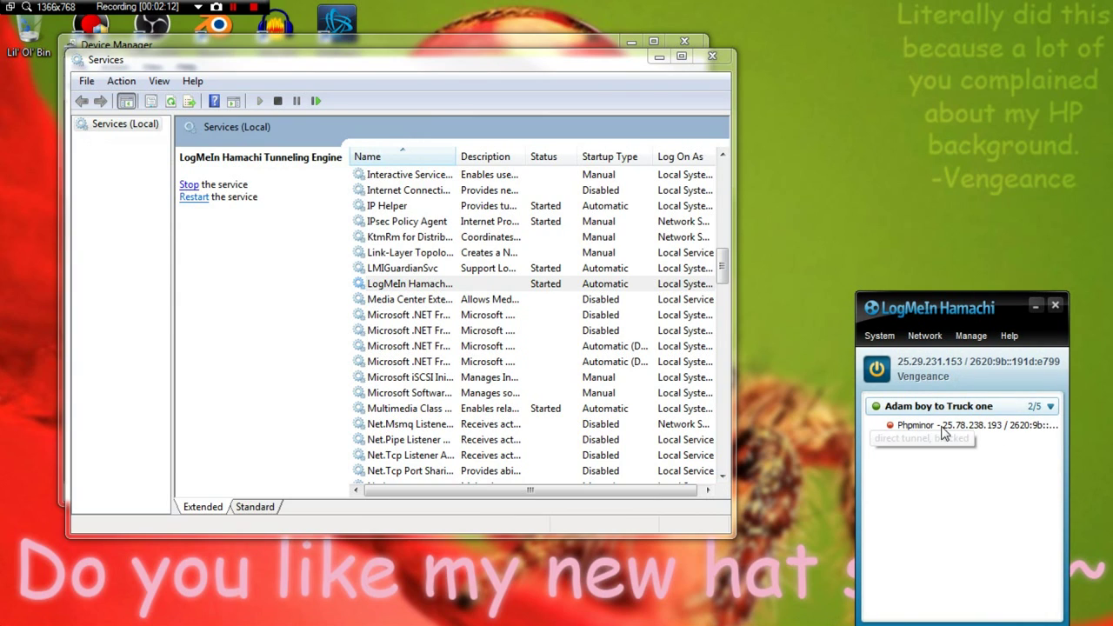
Step: Review the peer's Settings, VPN status details and Summary, then close them and Services
mouse_move(891, 429)
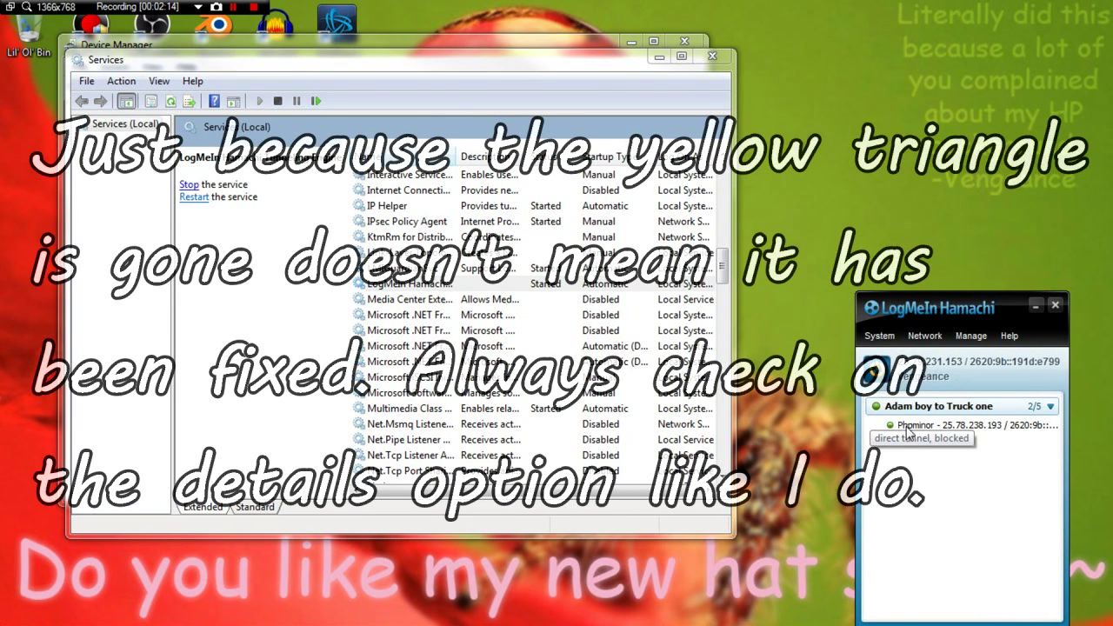
right_click(912, 441)
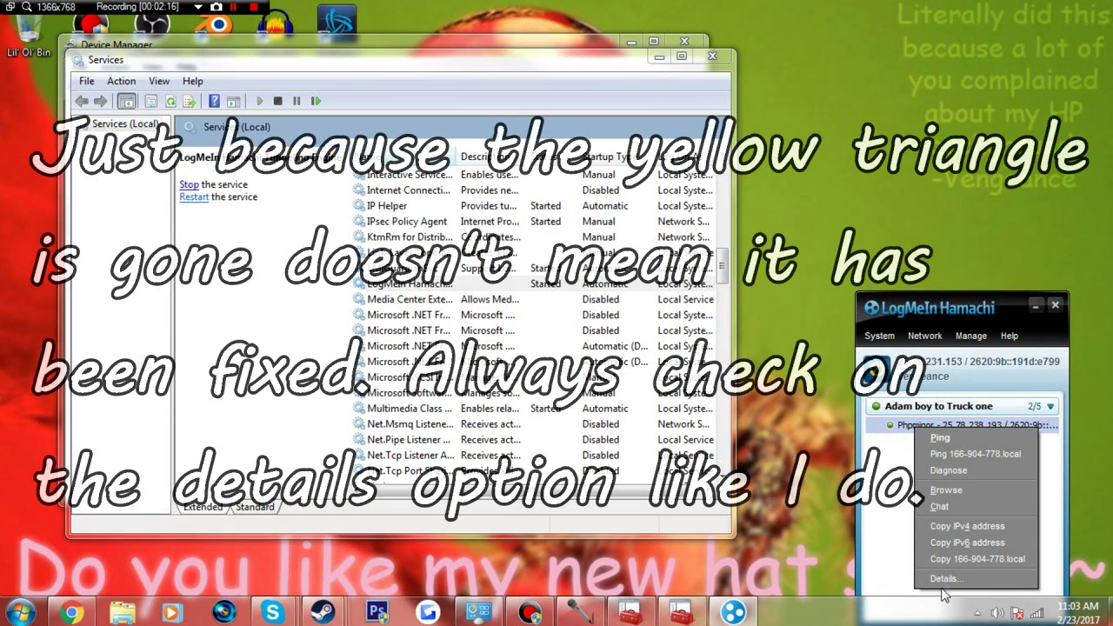
click(975, 579)
click(918, 252)
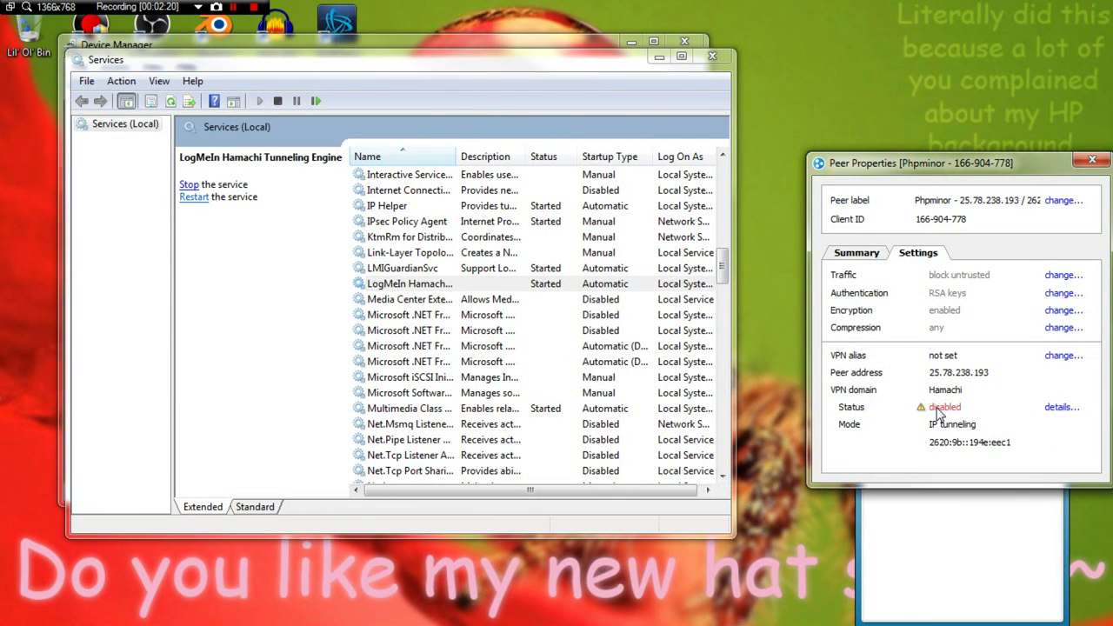
click(1052, 409)
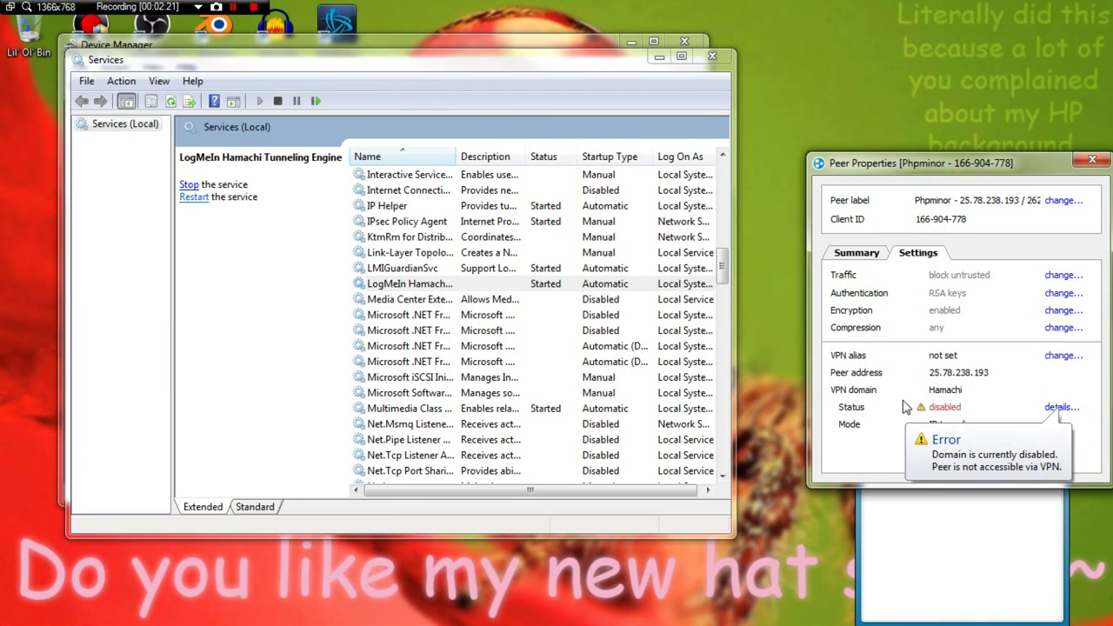
click(857, 255)
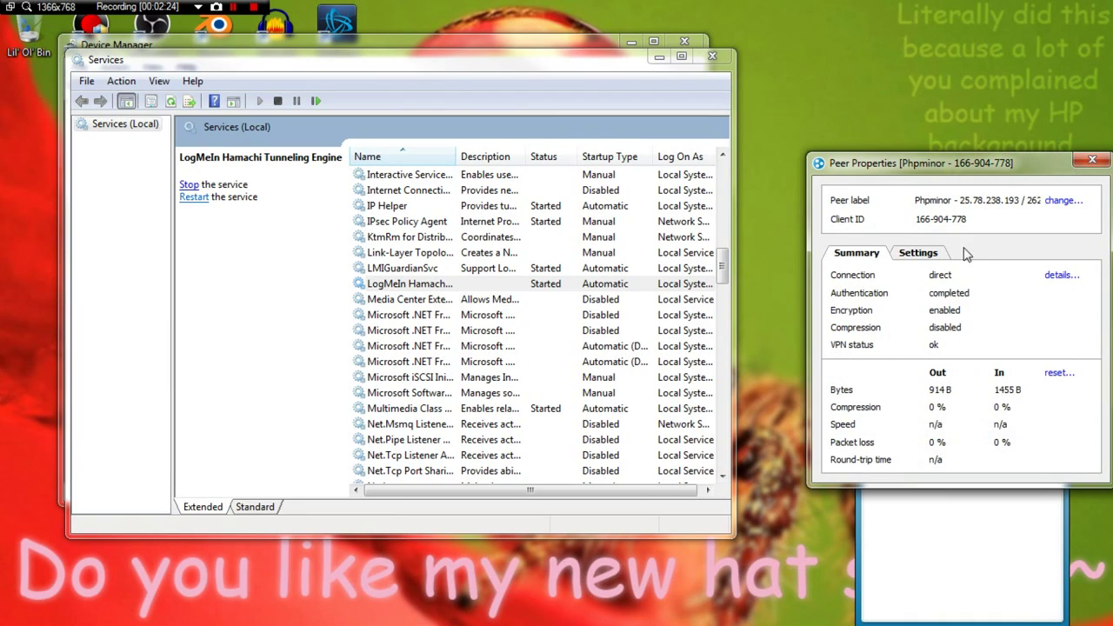
click(1091, 162)
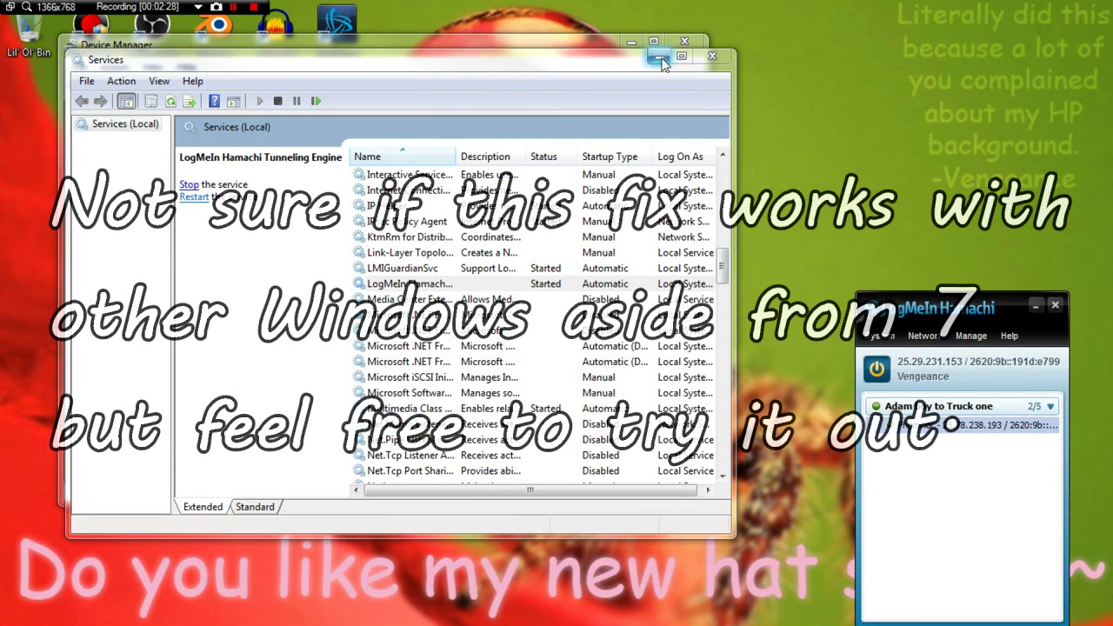
click(712, 56)
Step: Run the Windows6.1-KB3033929-x64 package, which fails with error 0x80070422
click(818, 97)
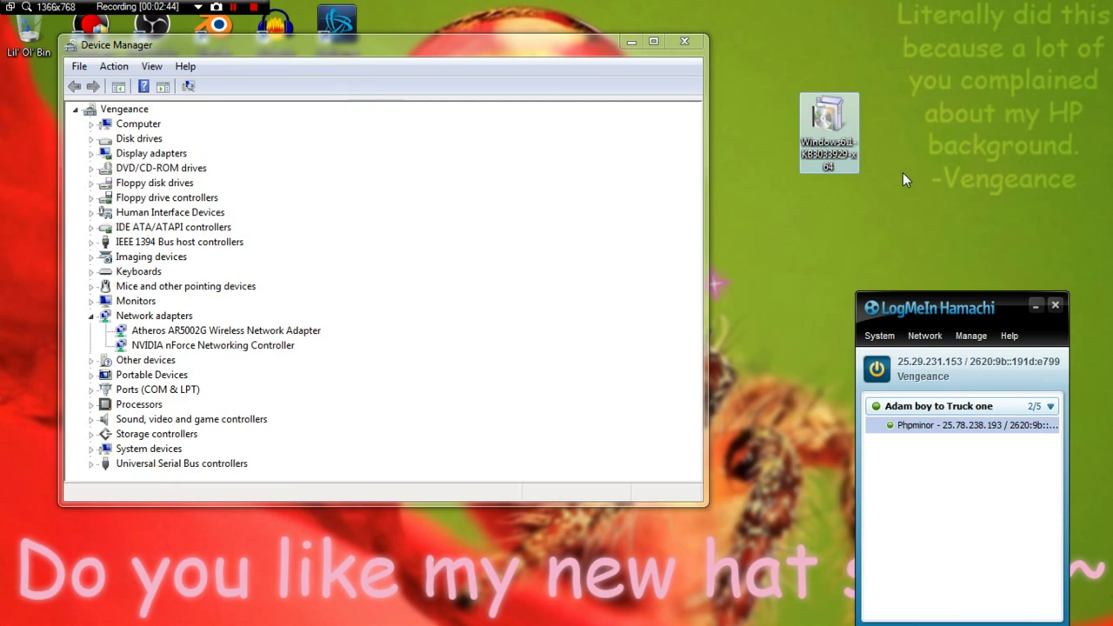
drag(813, 153, 998, 65)
double_click(1010, 44)
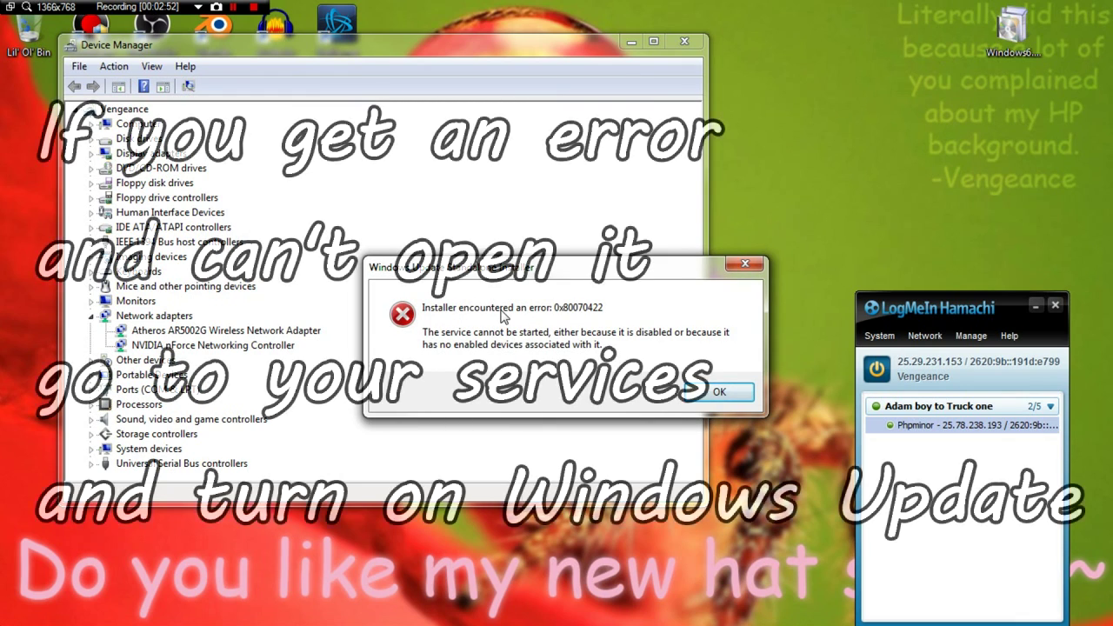
click(19, 613)
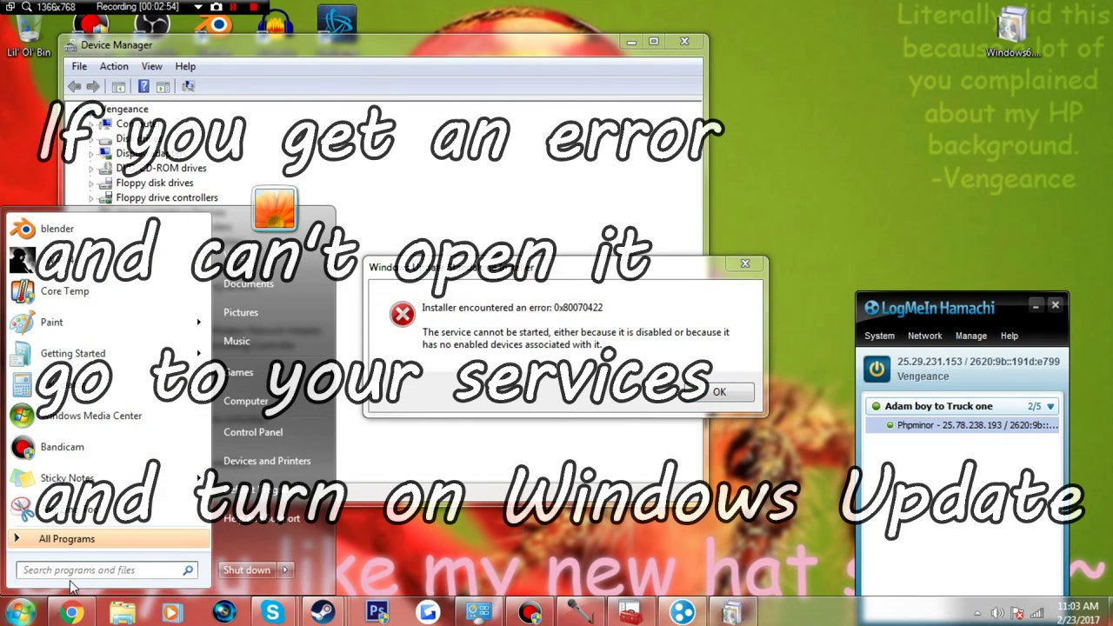
Step: Open Services, sort it by Status and select the disabled Windows Update service
text(services)
click(136, 253)
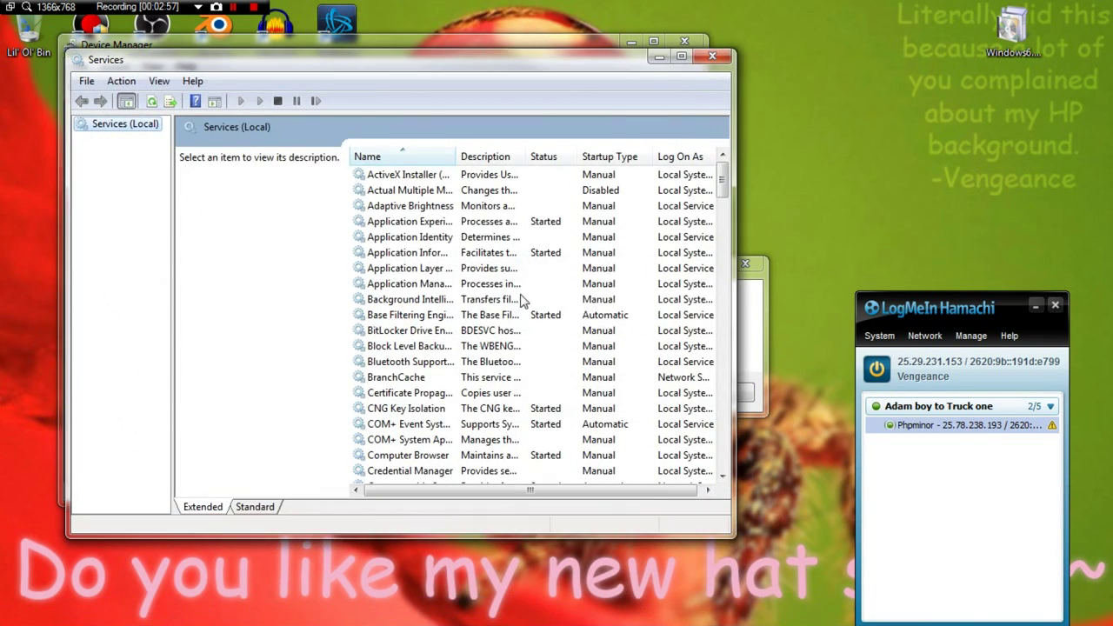
click(513, 283)
scroll(487, 305, down, 8)
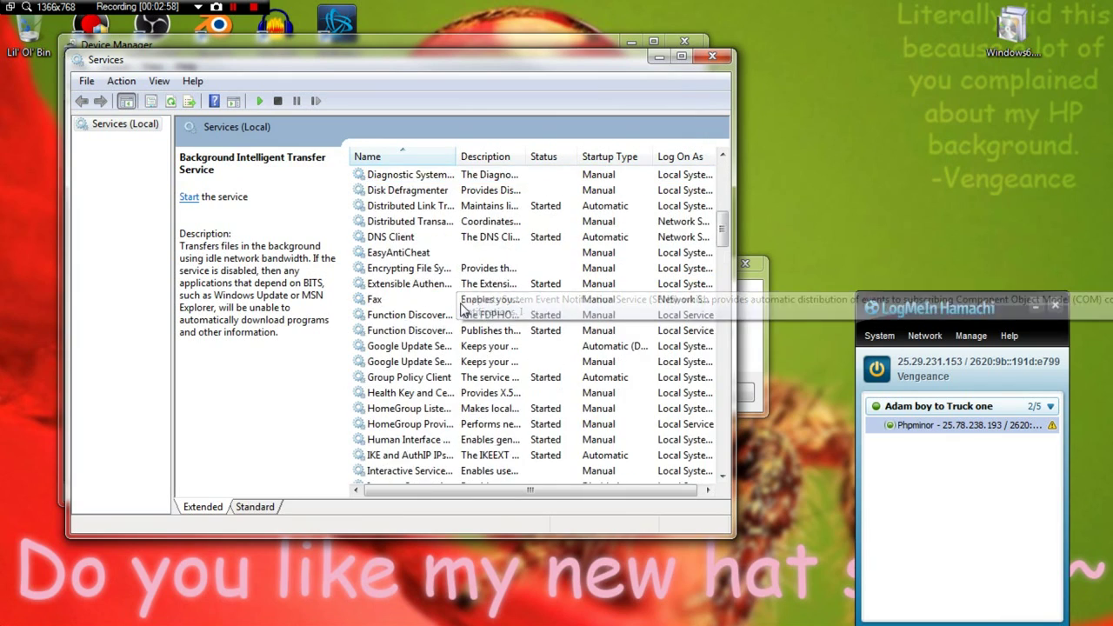
scroll(460, 306, down, 20)
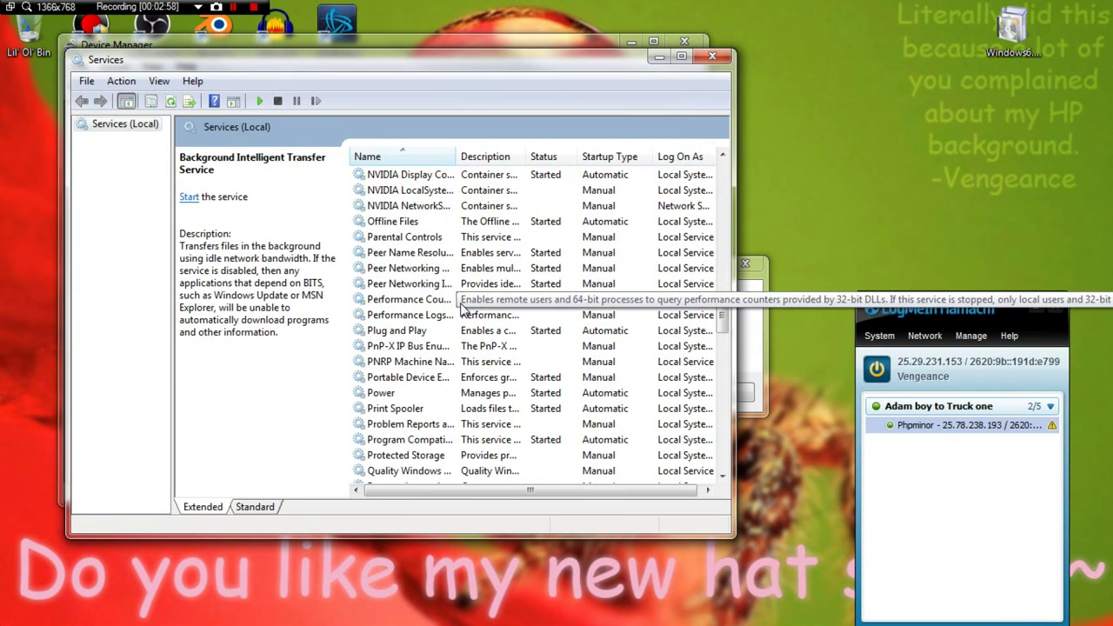
click(545, 157)
scroll(521, 391, down, 15)
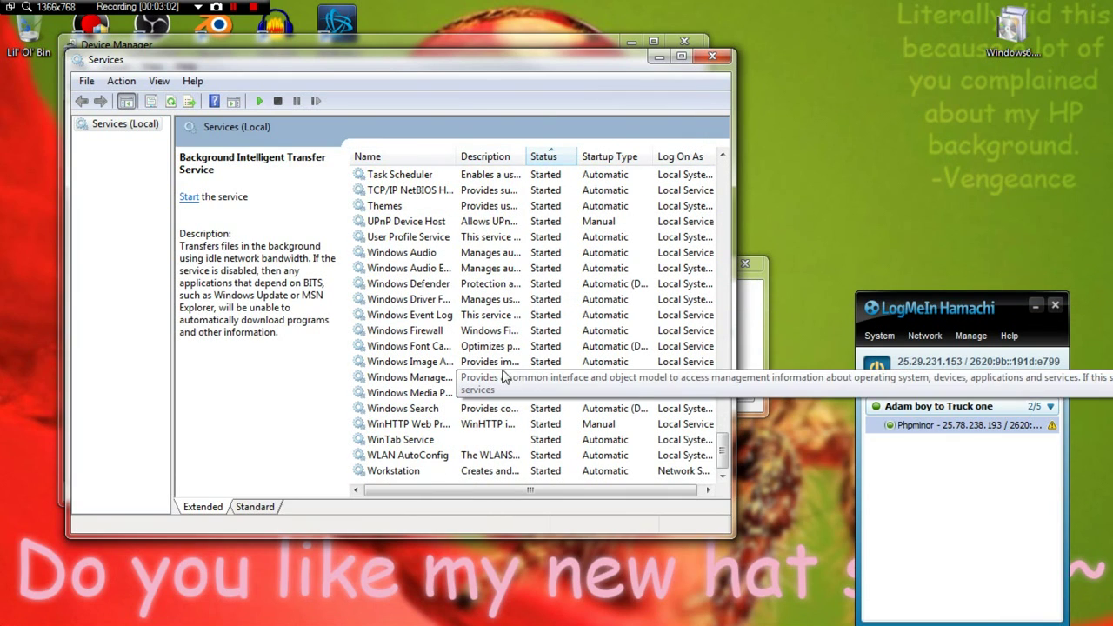
scroll(541, 310, up, 20)
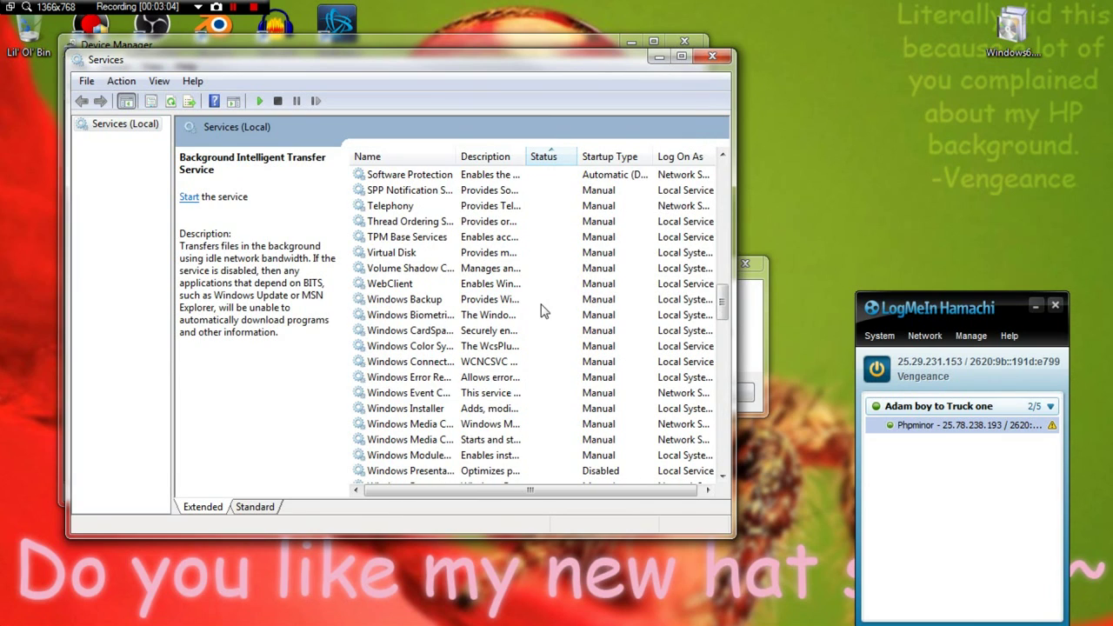
scroll(539, 312, up, 10)
scroll(522, 317, down, 3)
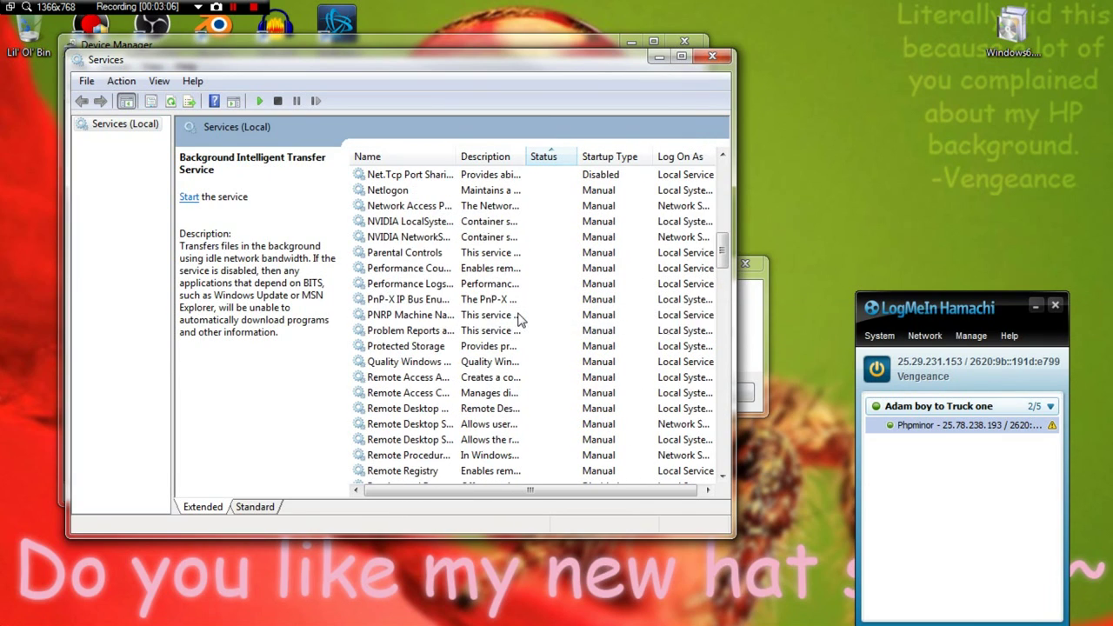
scroll(519, 320, down, 9)
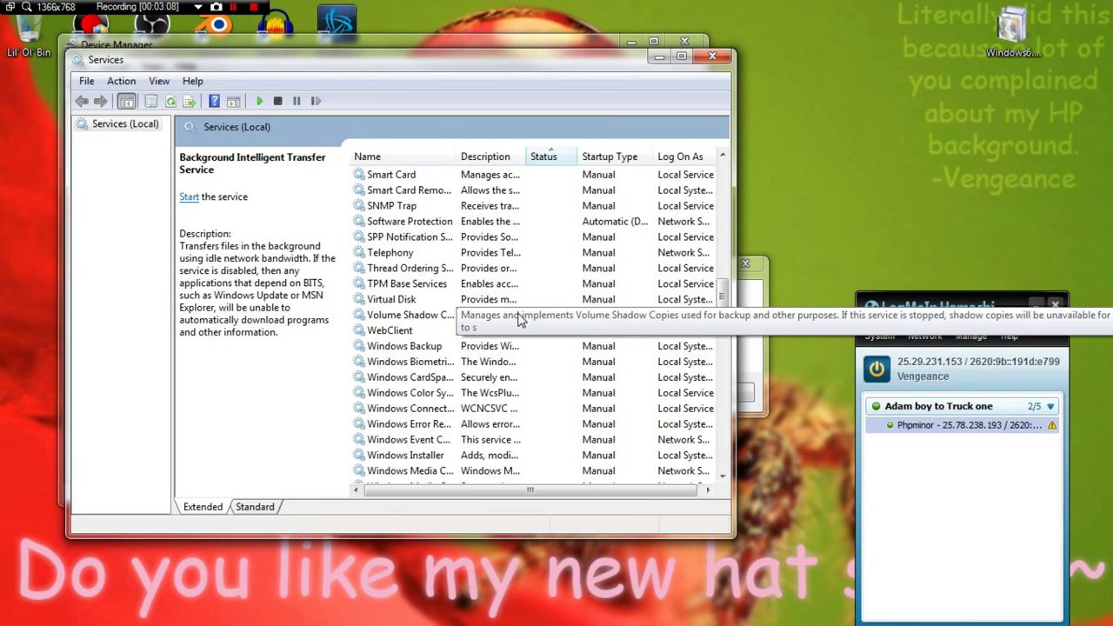
scroll(519, 320, down, 4)
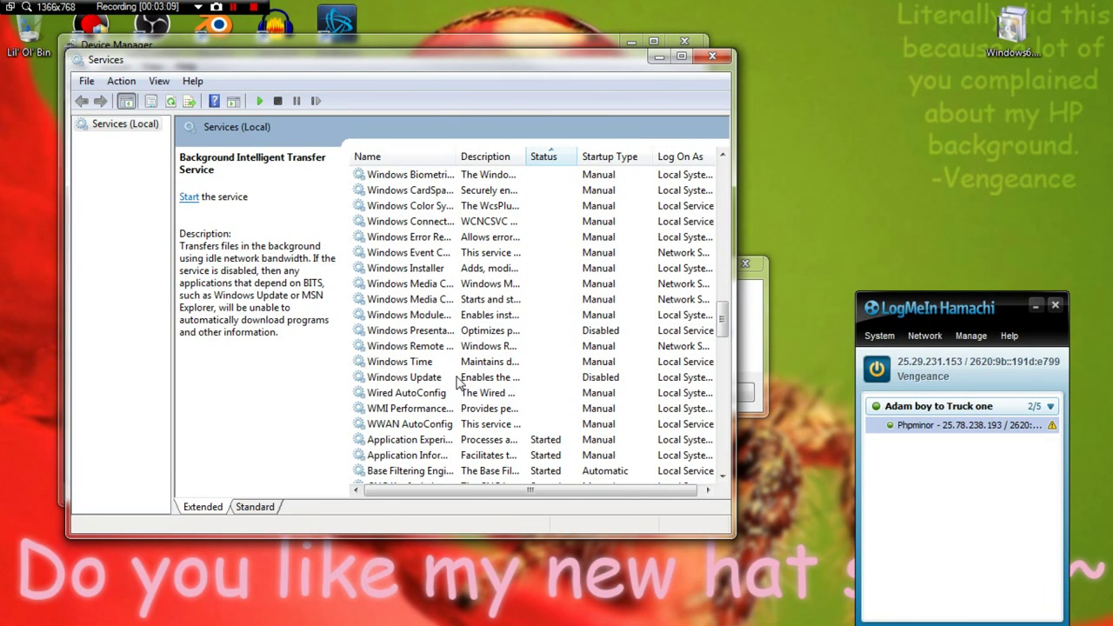
click(459, 379)
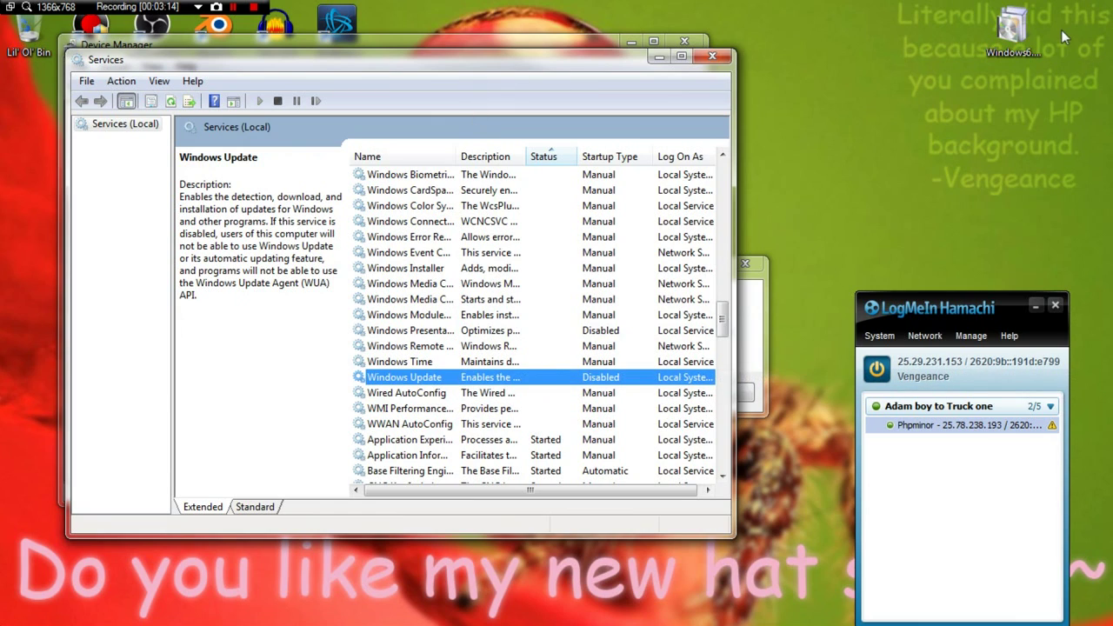
Step: Rerun the KB3033929 installer, dismiss the 0x80070422 errors, and bring up Windows Update's actions
double_click(1036, 25)
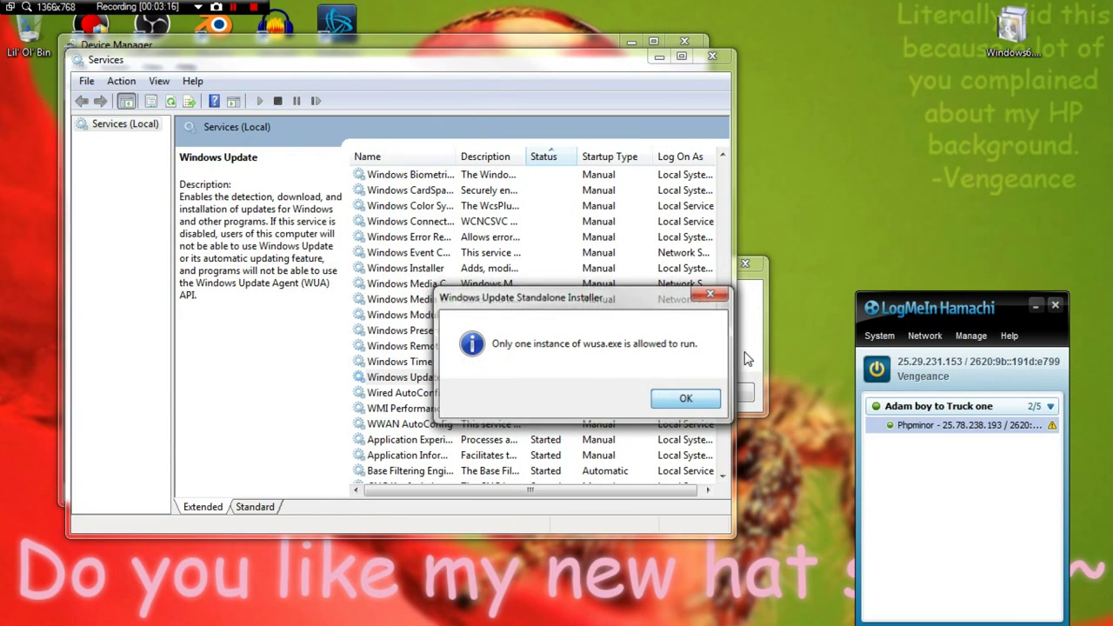
click(685, 397)
click(718, 391)
double_click(1005, 36)
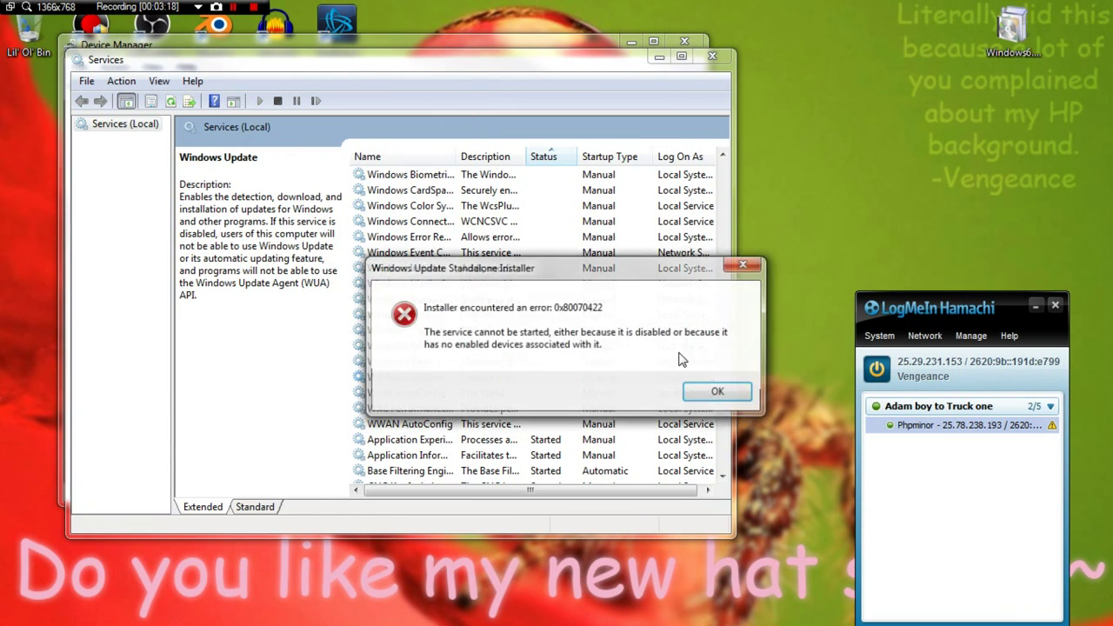
click(717, 391)
right_click(426, 380)
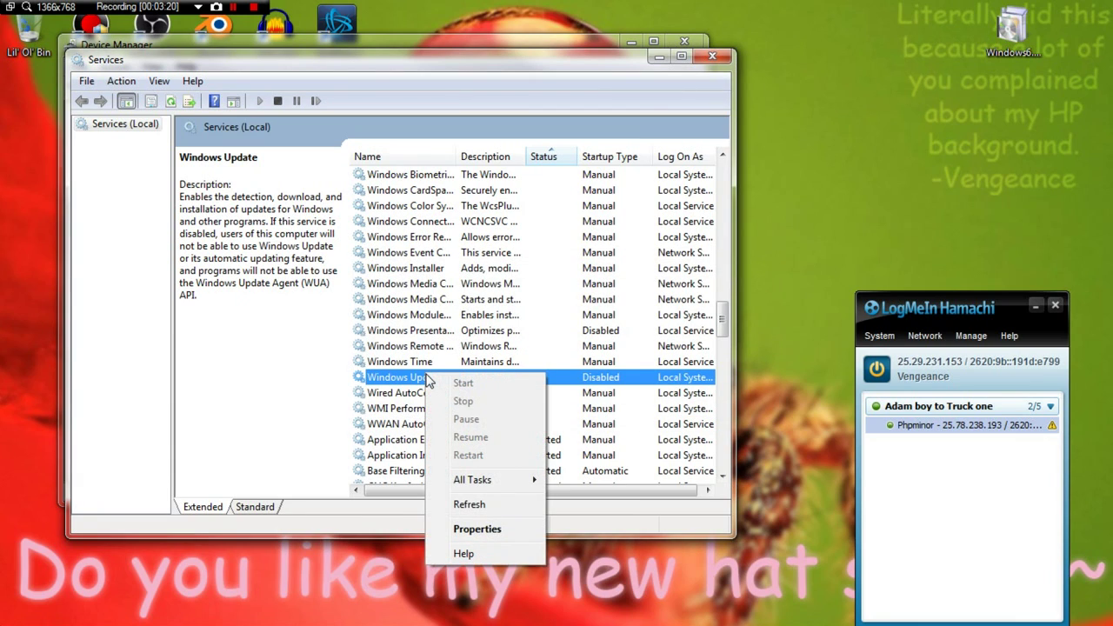
Step: Set Windows Update to Automatic, start it, then rerun and cancel the KB3033929 installer
click(469, 528)
click(350, 284)
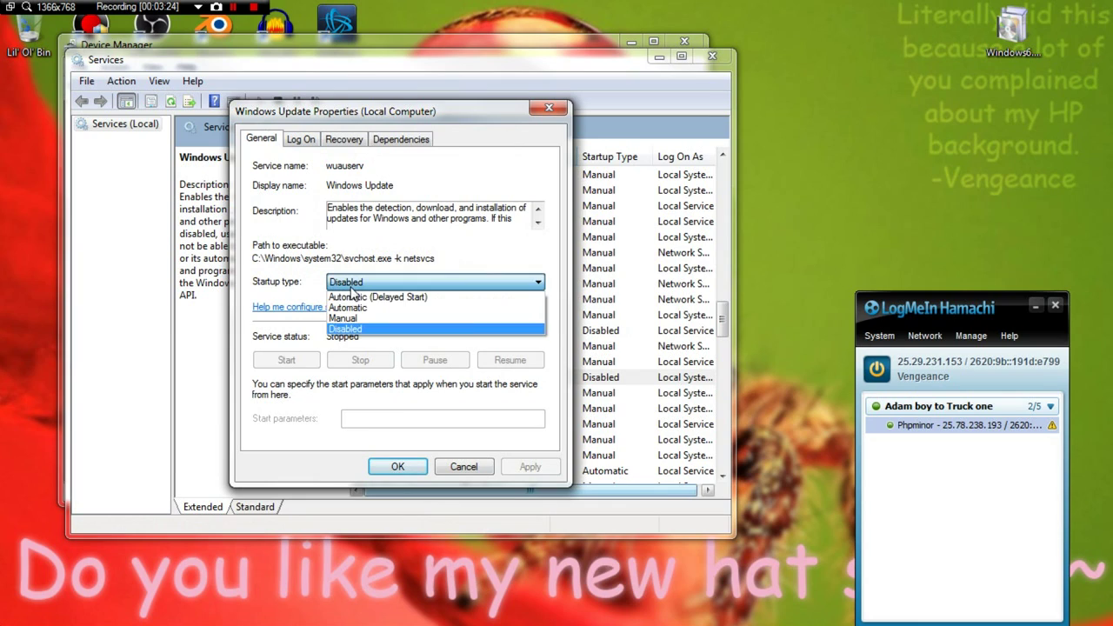
click(361, 309)
click(529, 468)
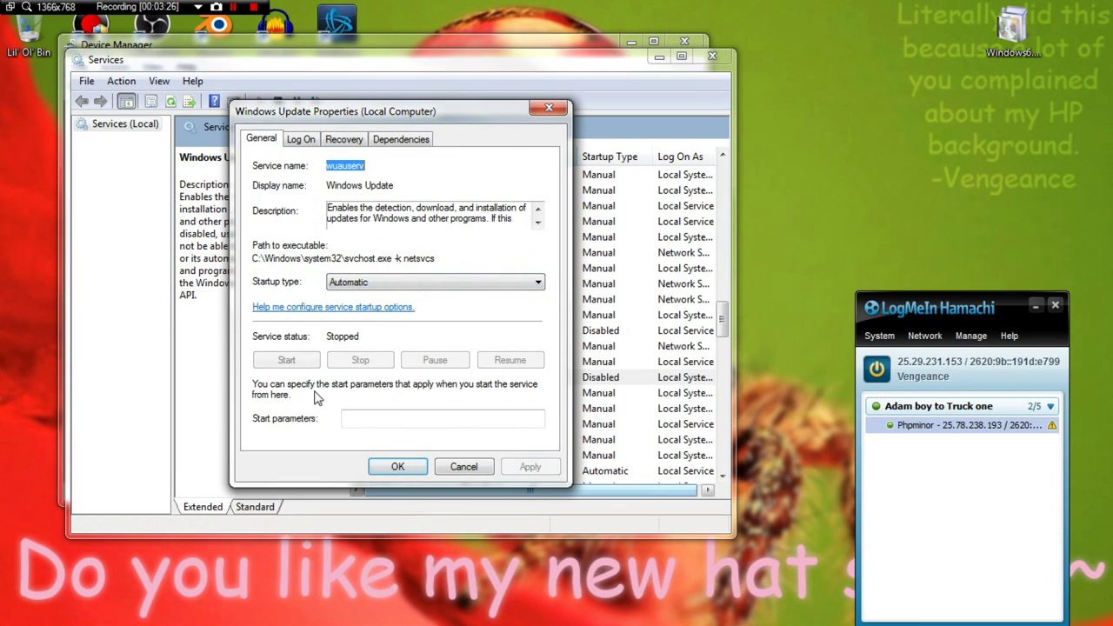
click(286, 360)
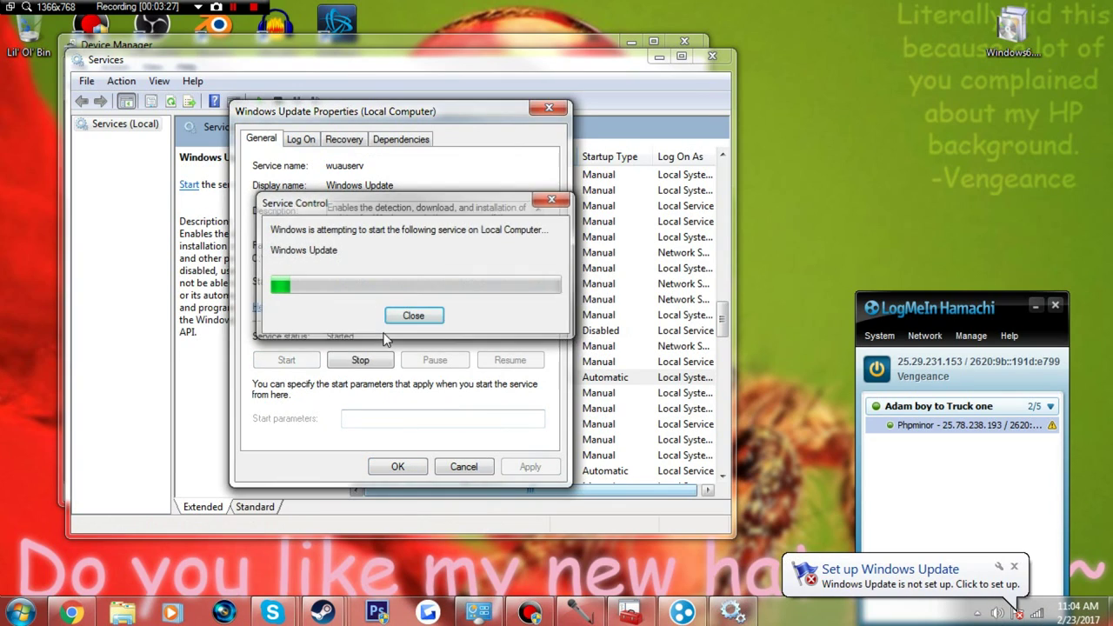
click(1013, 567)
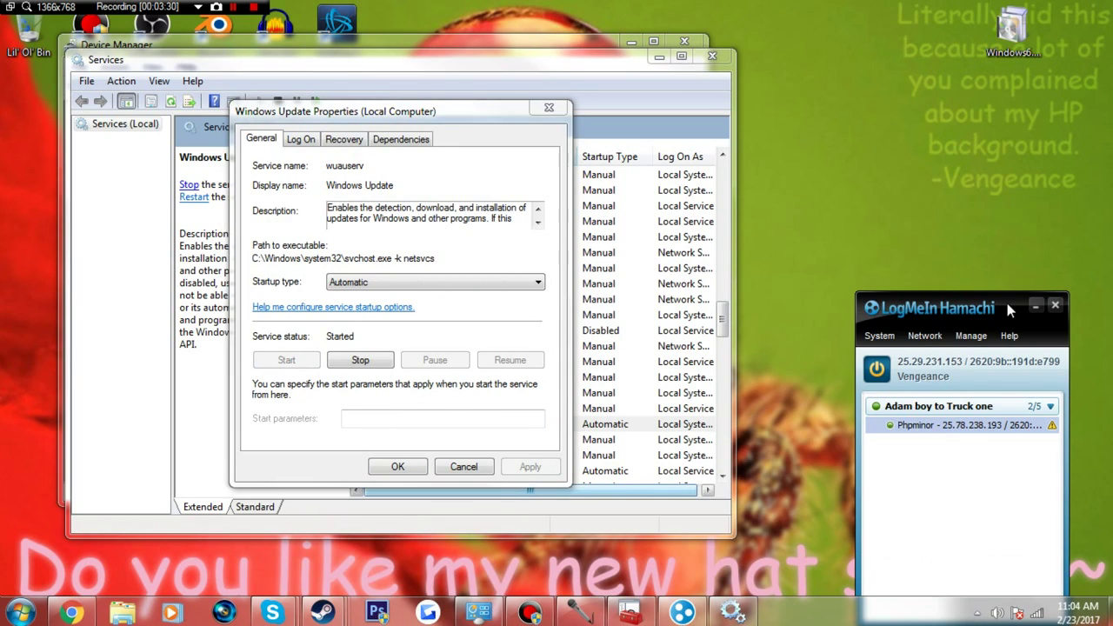
double_click(1011, 30)
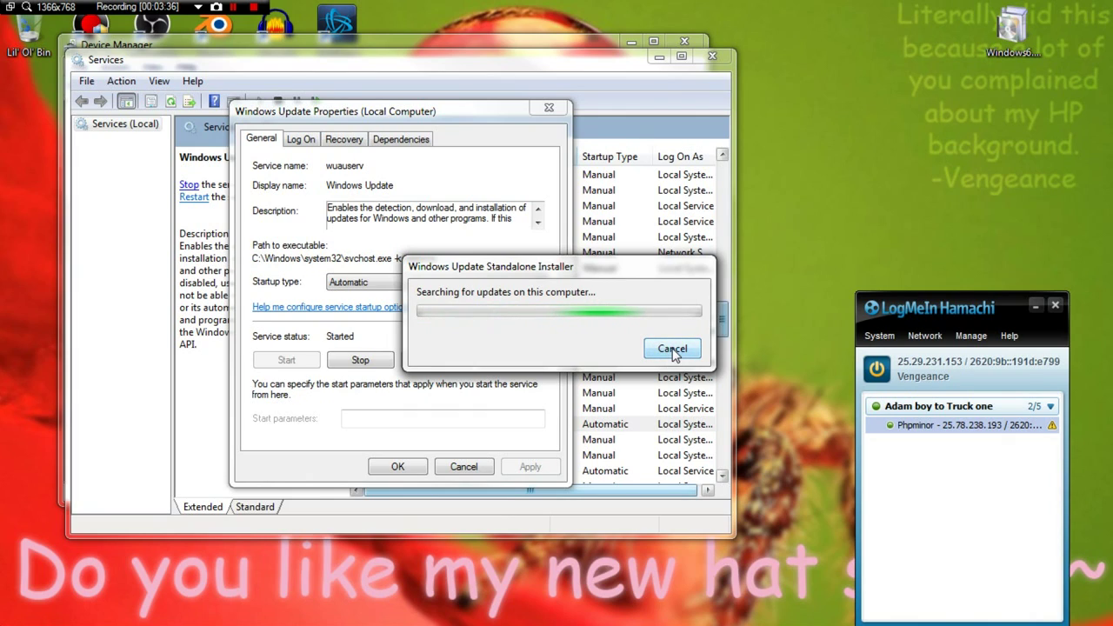
click(672, 351)
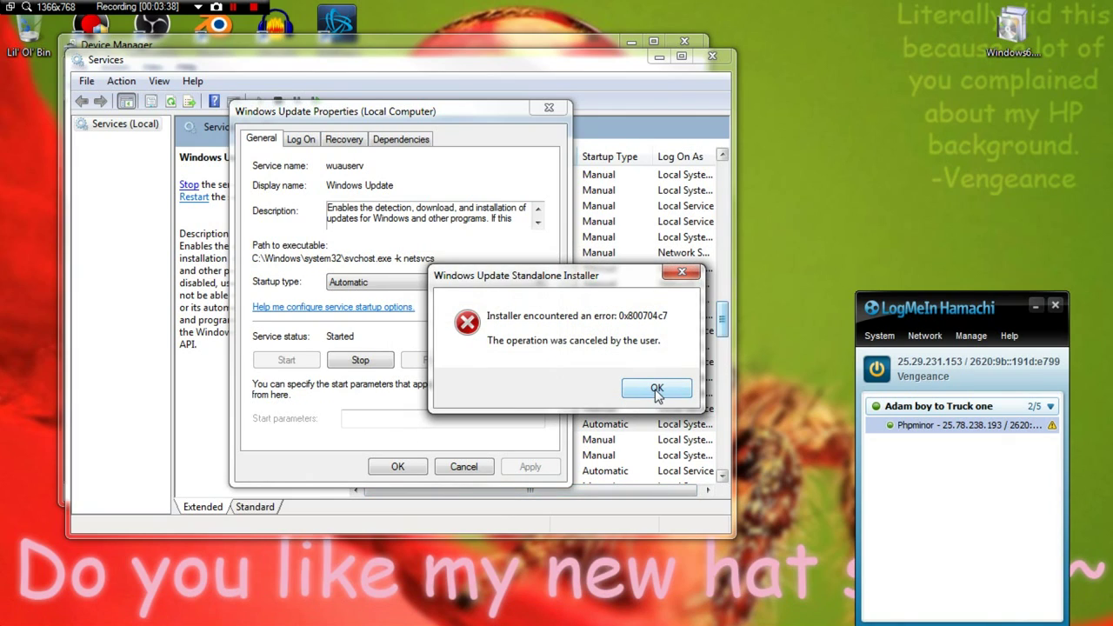
click(657, 389)
Step: Stop Windows Update and set its startup type back to Disabled
click(360, 360)
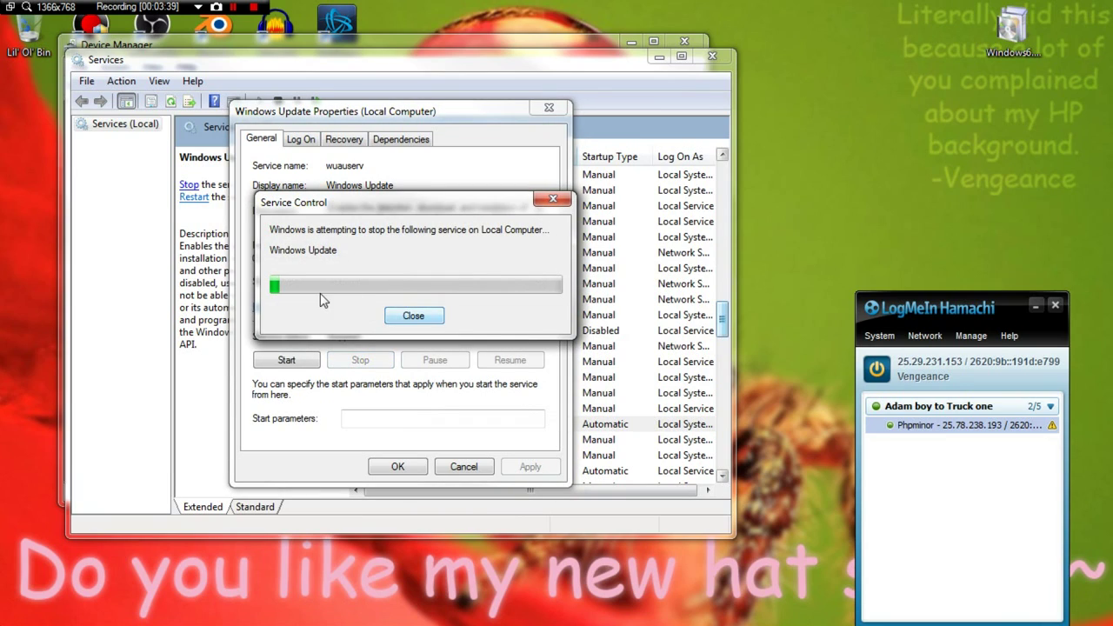
click(376, 282)
click(372, 323)
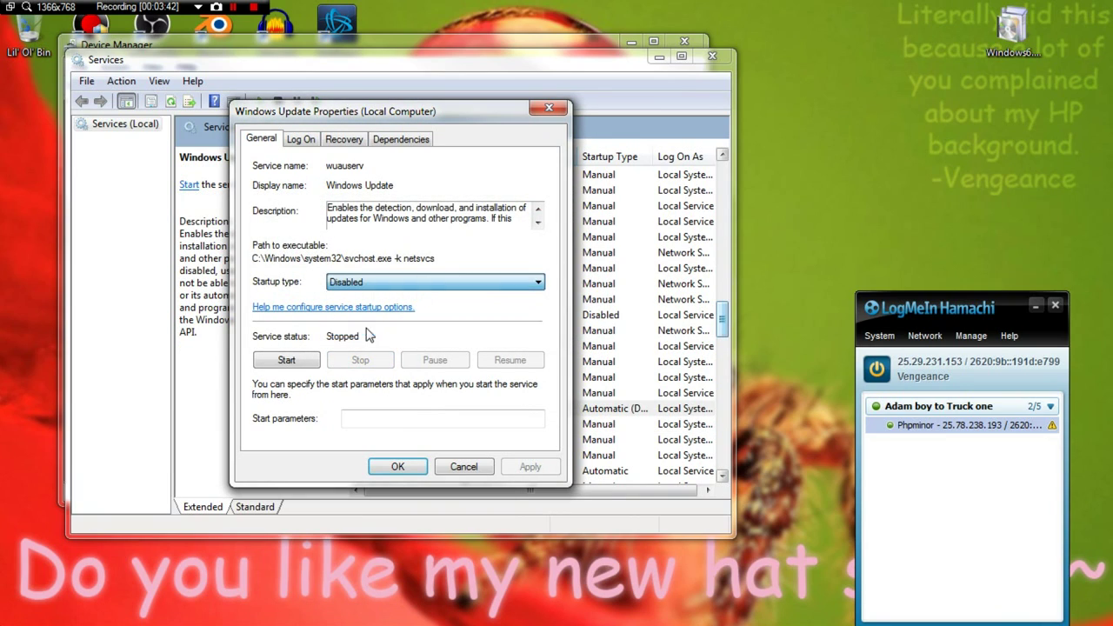
click(522, 466)
Step: Close the service properties, minimize Services, and check the peer's Settings showing a network adapter error
click(548, 108)
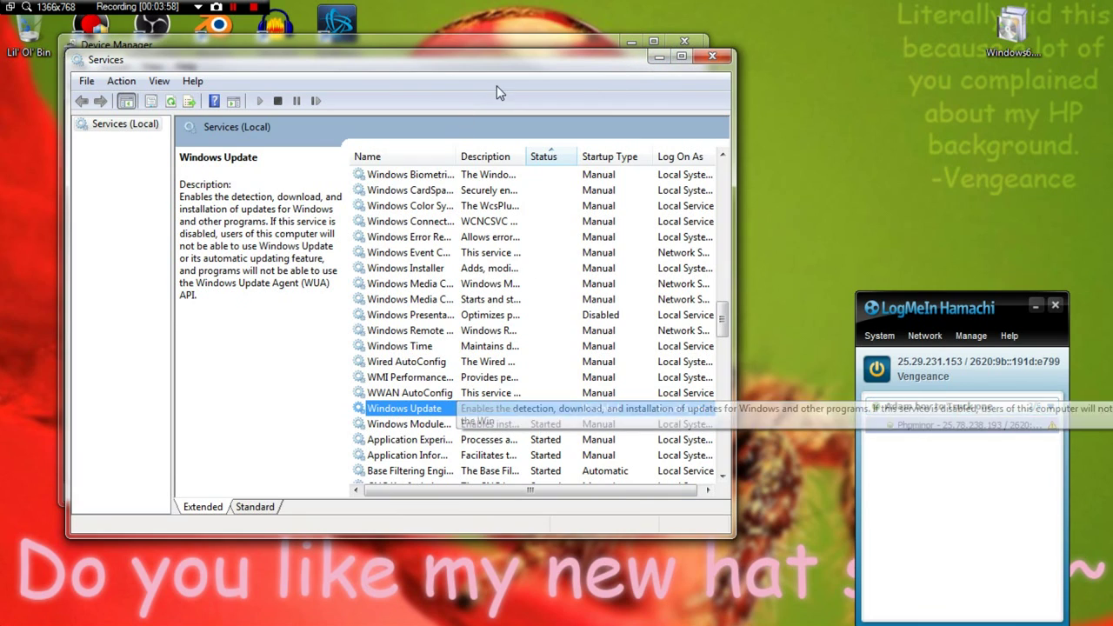
click(659, 57)
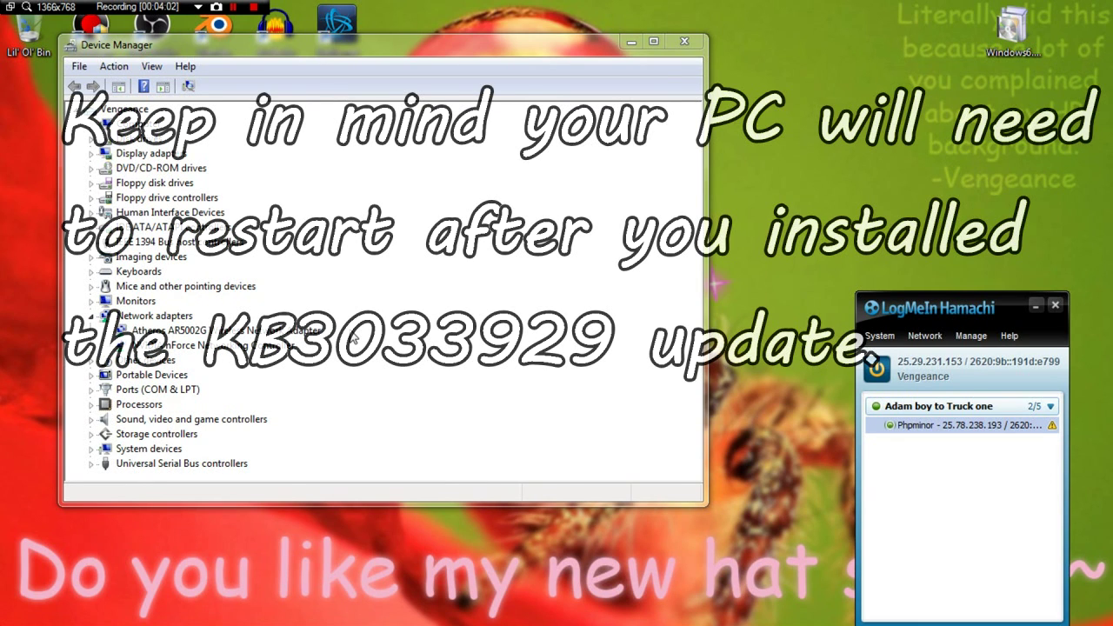
right_click(945, 422)
click(1009, 573)
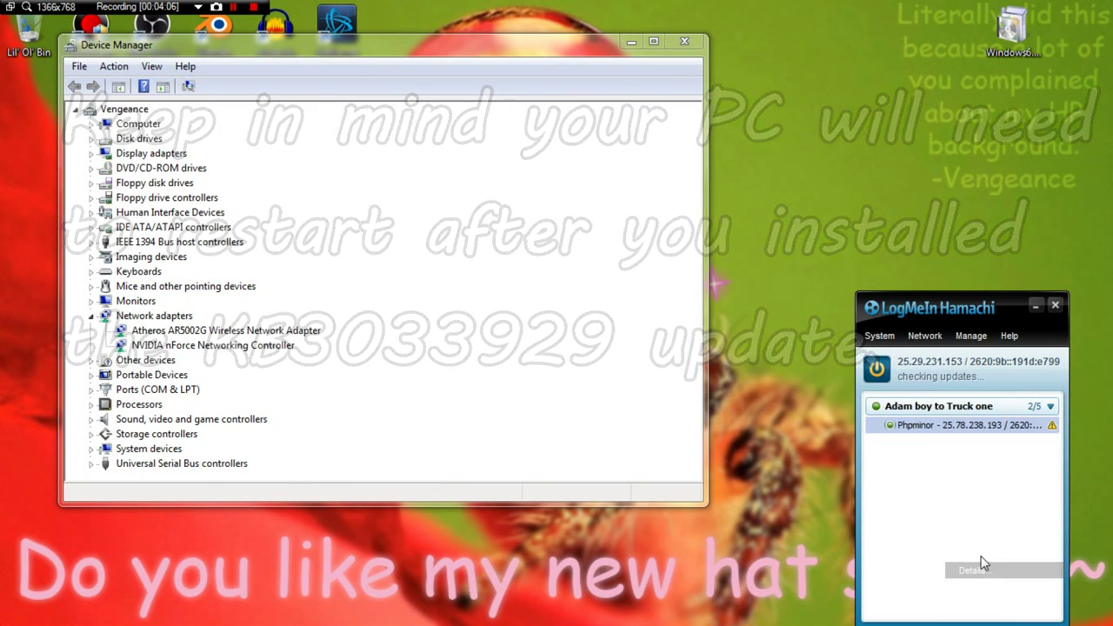
click(904, 260)
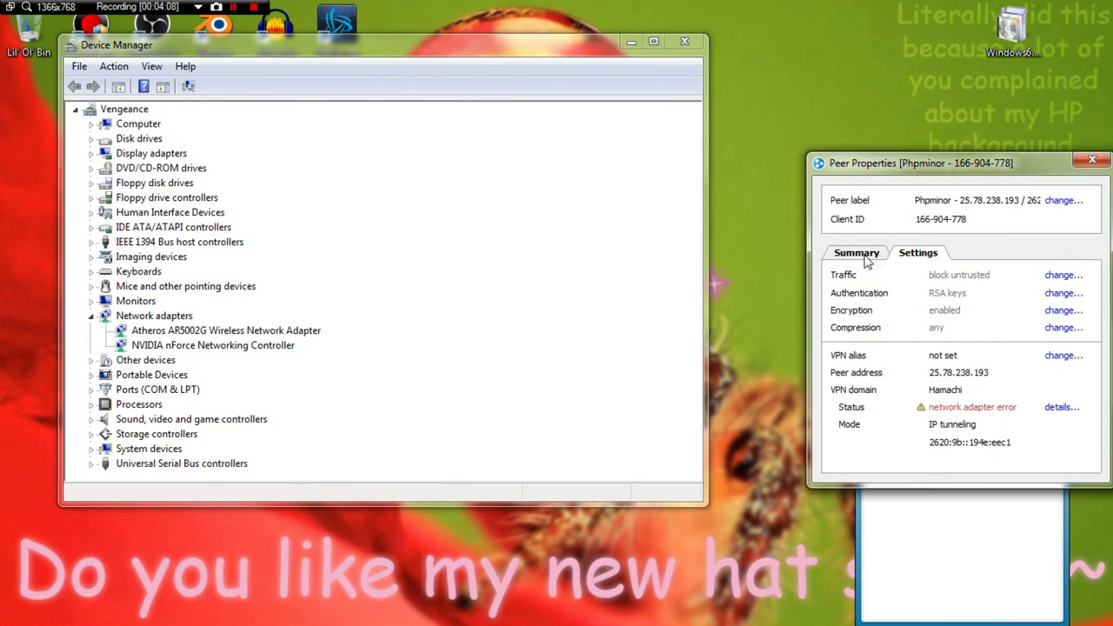
click(868, 259)
click(921, 251)
click(1092, 160)
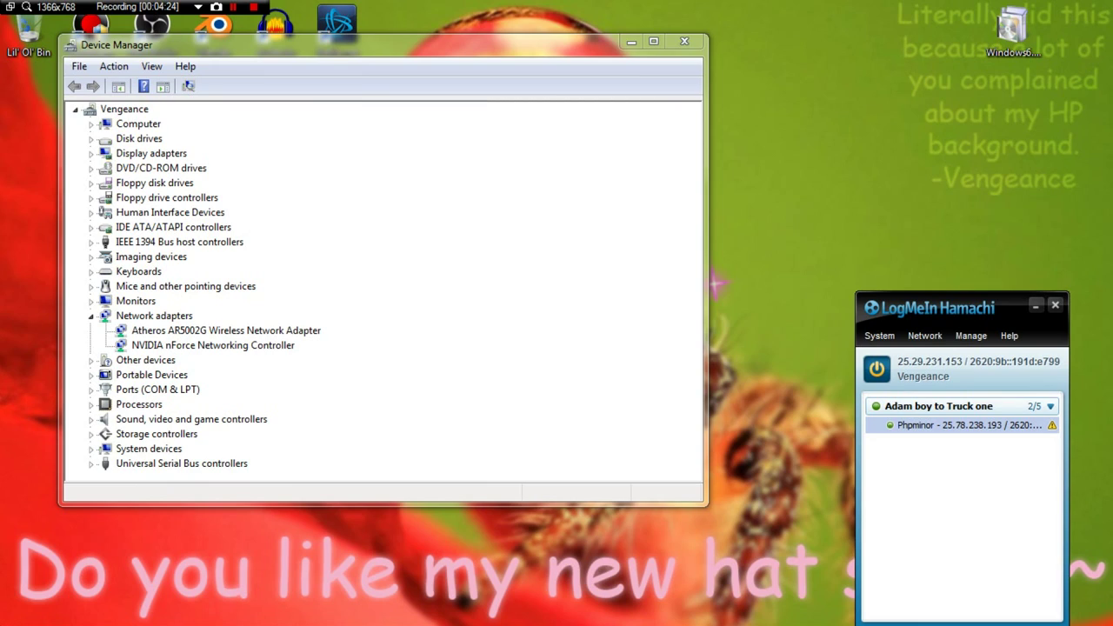
mouse_move(104, 623)
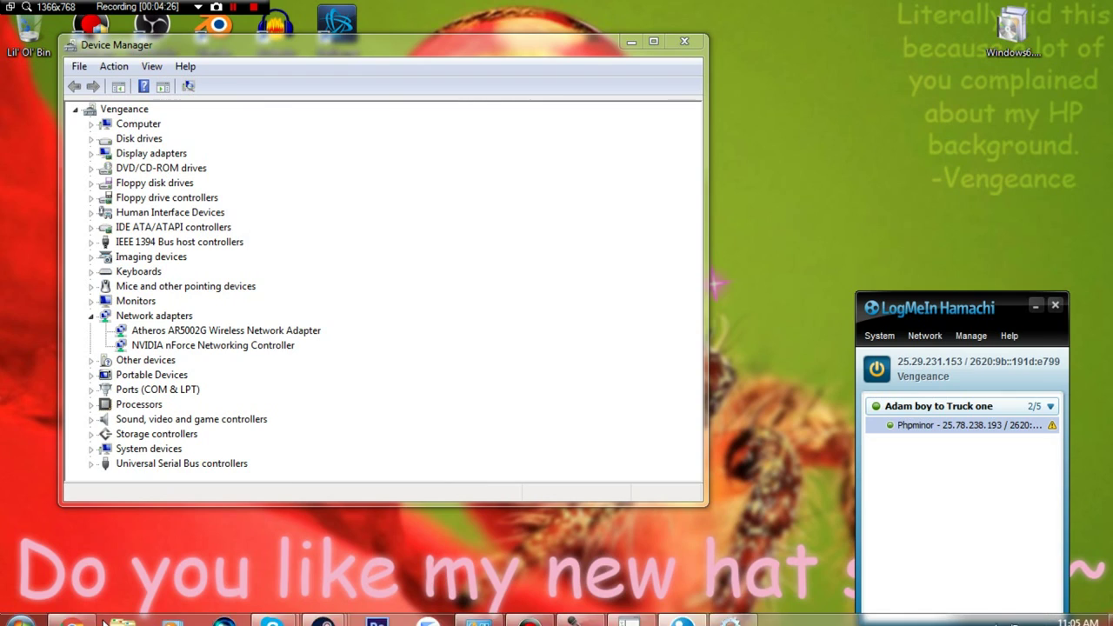
Step: Launch the Add Hardware Wizard by running hdwwiz from the Run dialog
key(super)
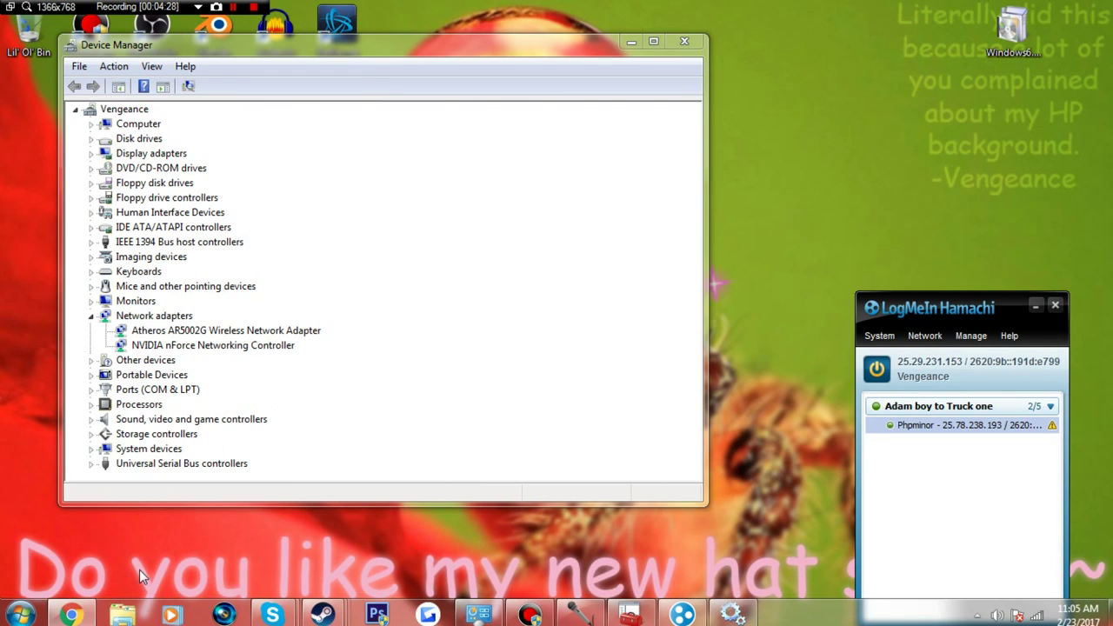
text(run)
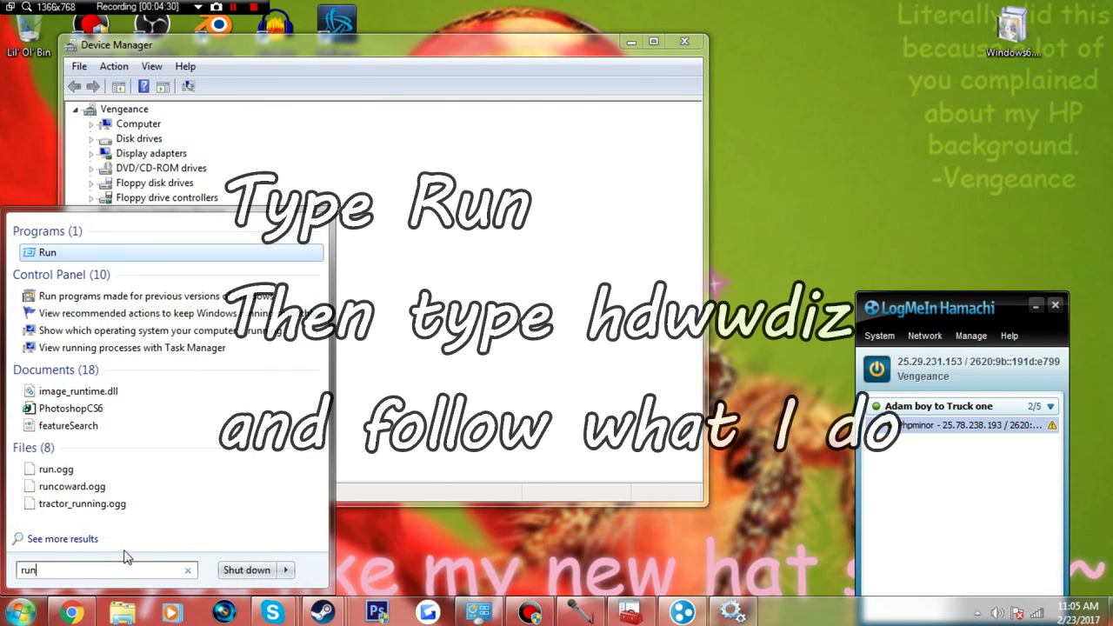
key(Return)
key(BackSpace)
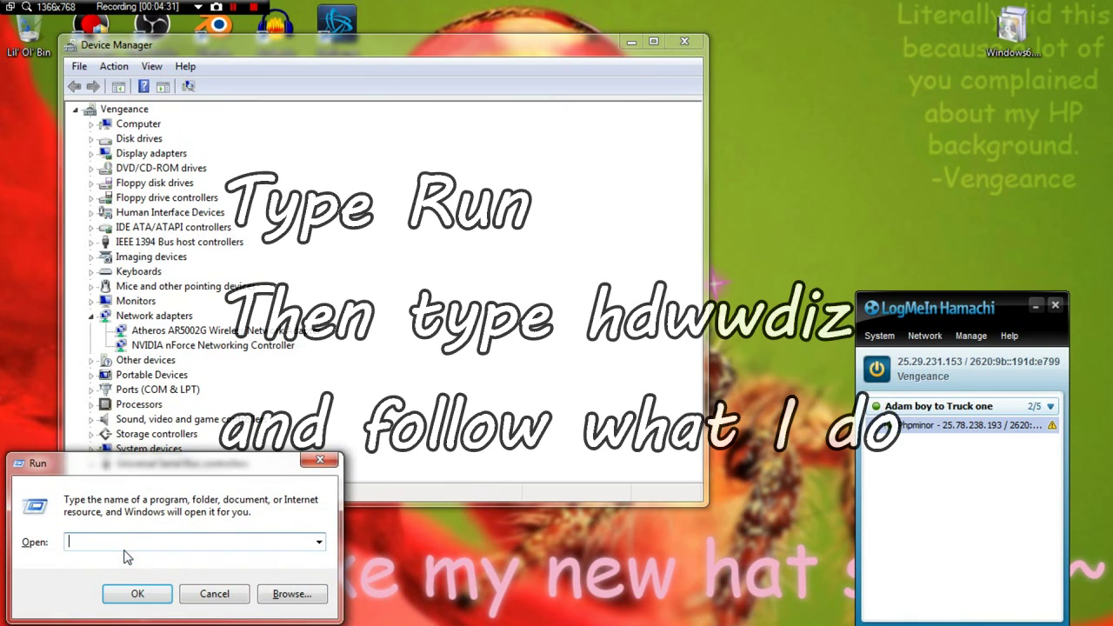
text(h)
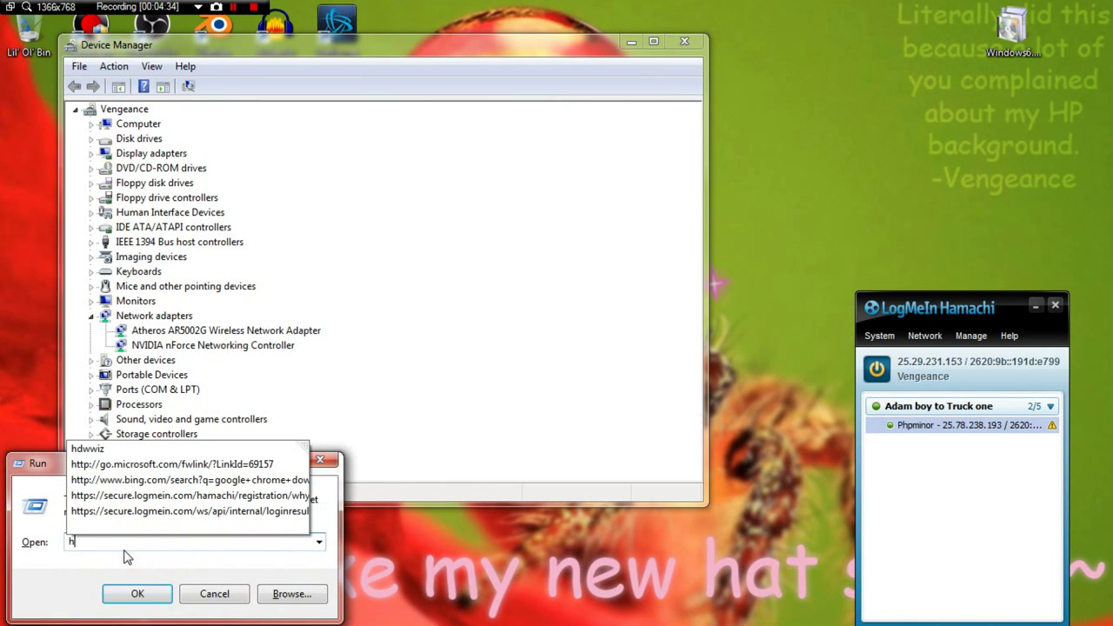
key(Up)
key(Up)
key(Up)
key(Up)
key(Up)
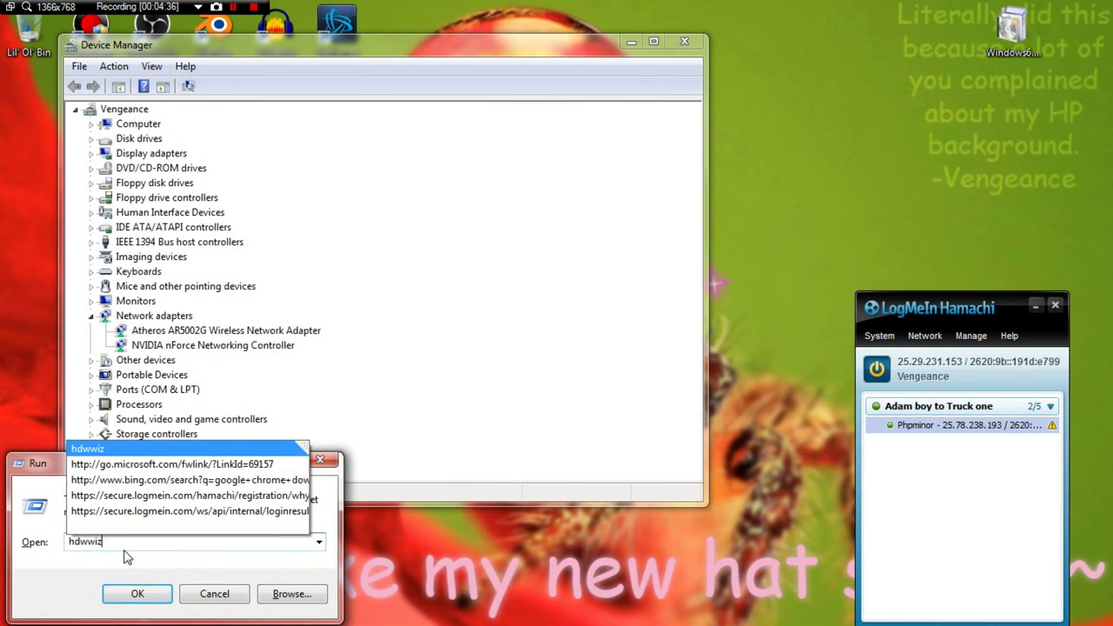
key(Return)
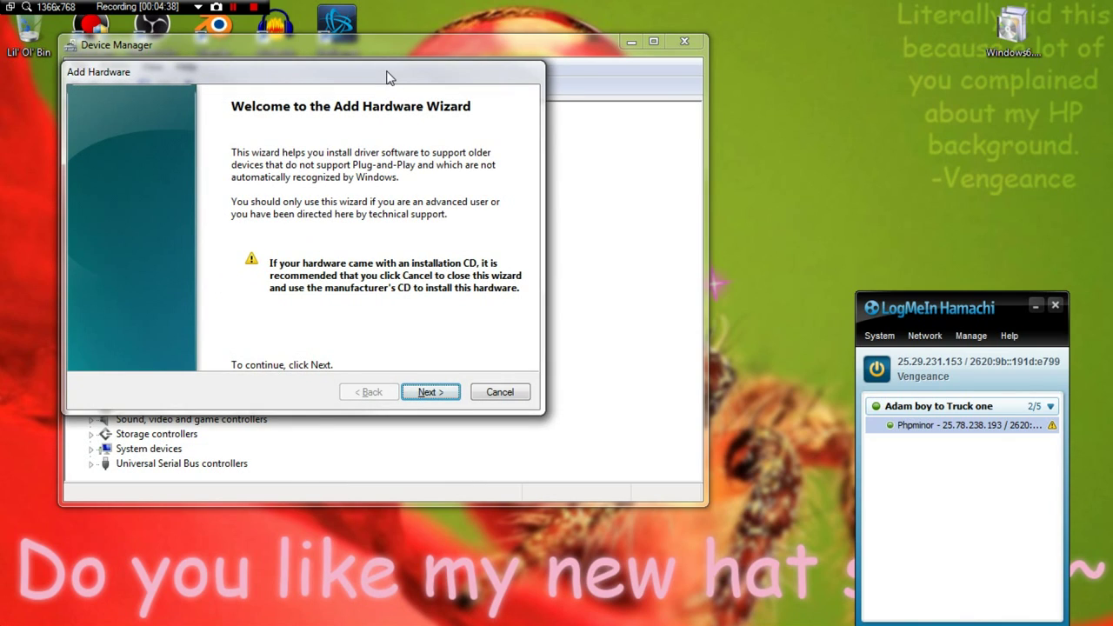
drag(464, 80, 735, 106)
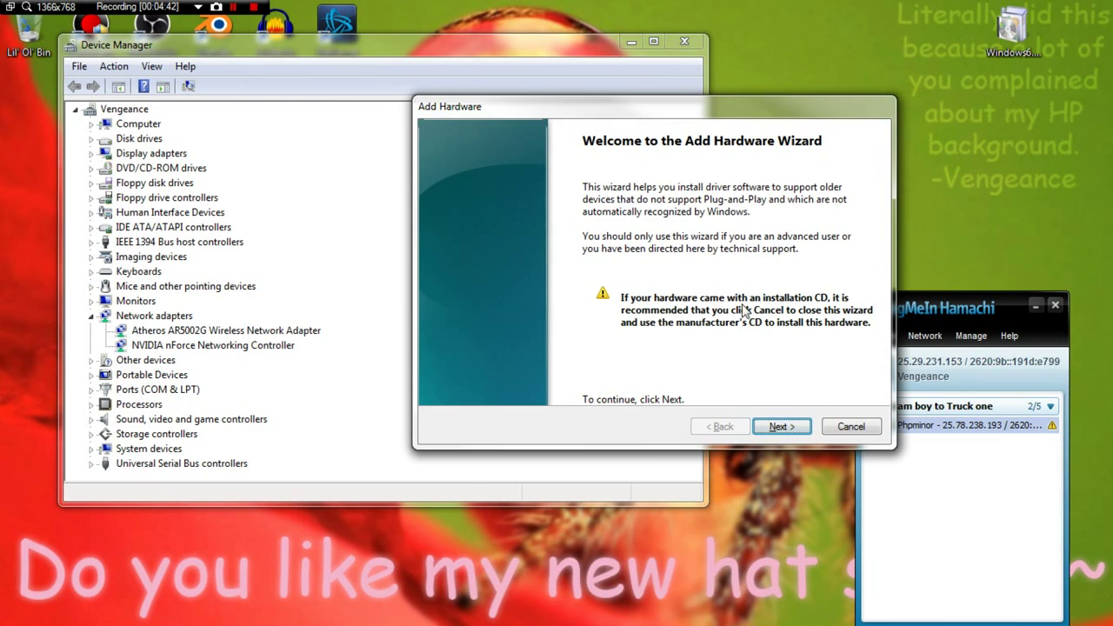
Step: Choose manual installation of a Network adapters device and pick Have Disk
click(776, 426)
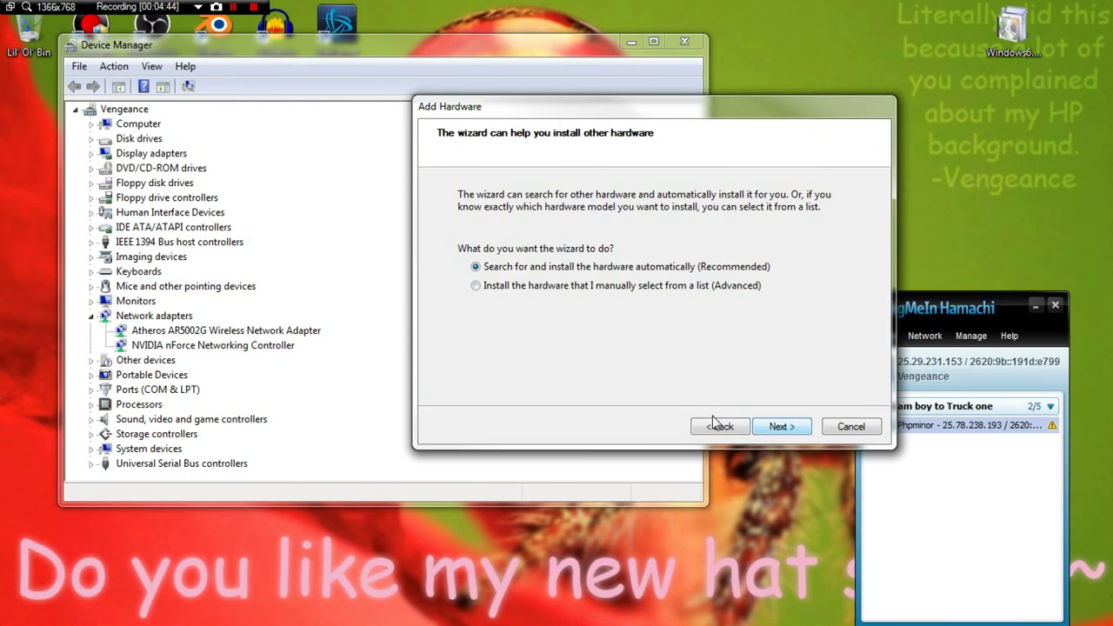
click(591, 290)
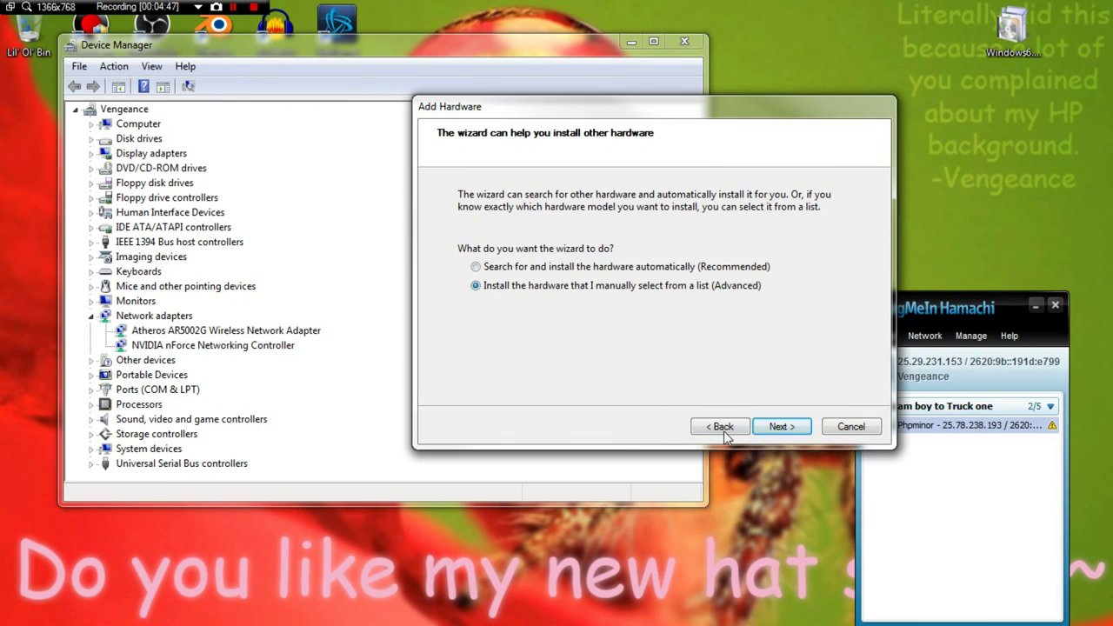
click(775, 427)
scroll(519, 283, down, 2)
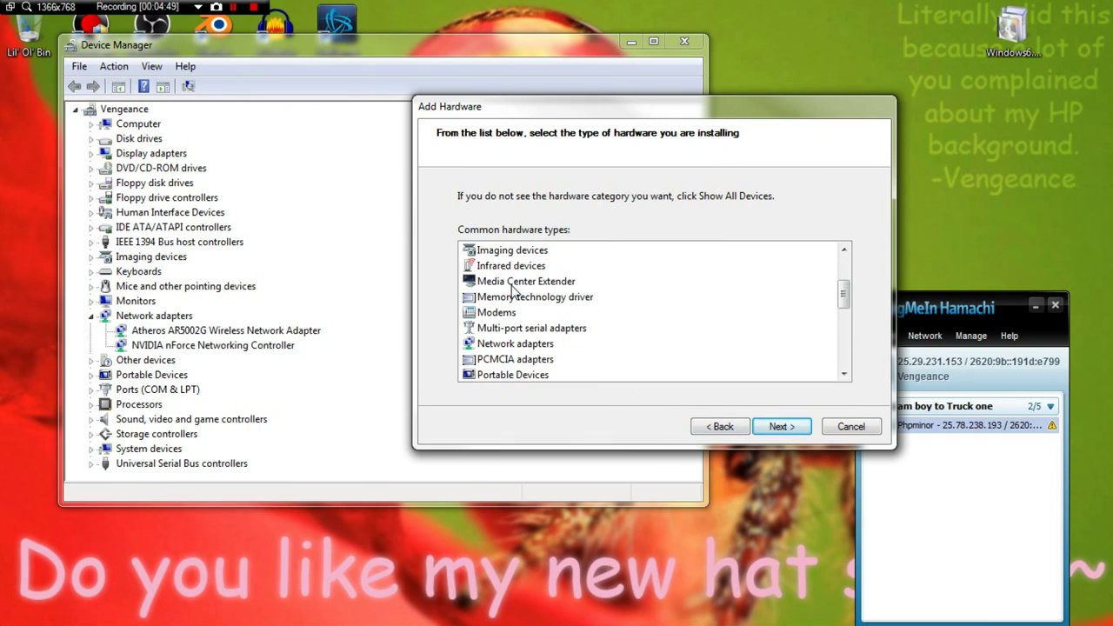
click(519, 345)
click(780, 426)
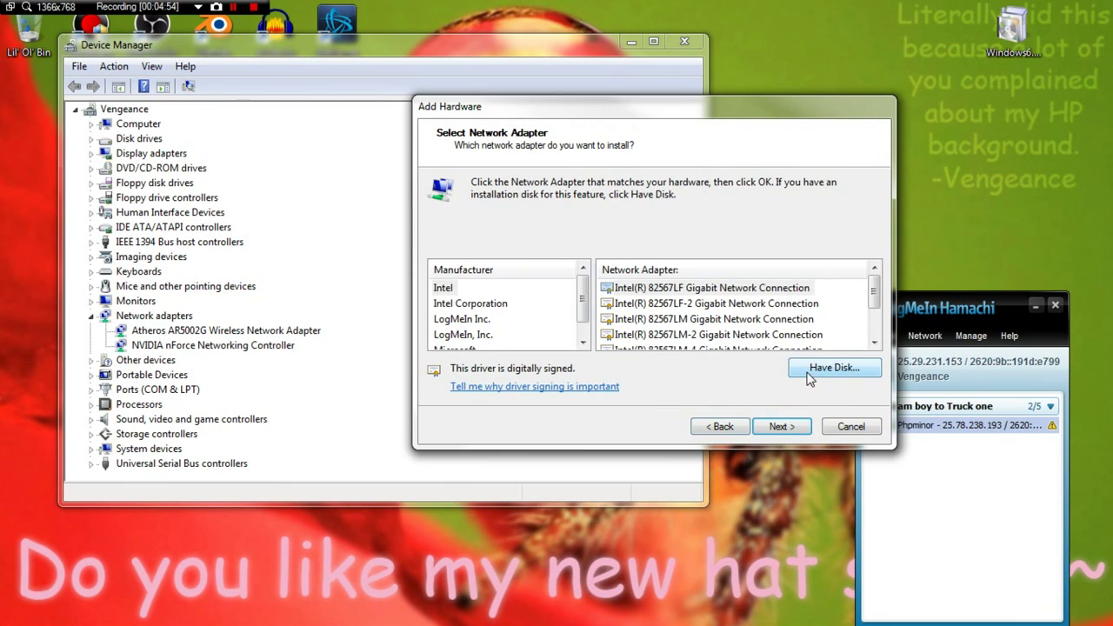
click(826, 369)
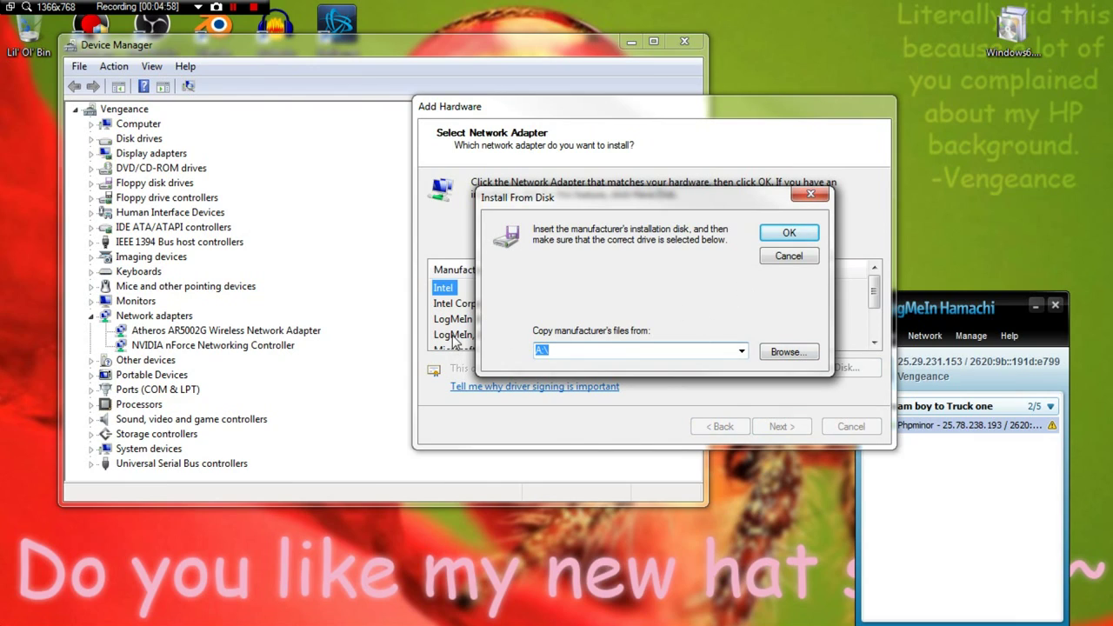
Step: Point Install From Disk to hamachi.inf in C:\Program Files (x86)\LogMeIn Hamachi\x64
click(782, 350)
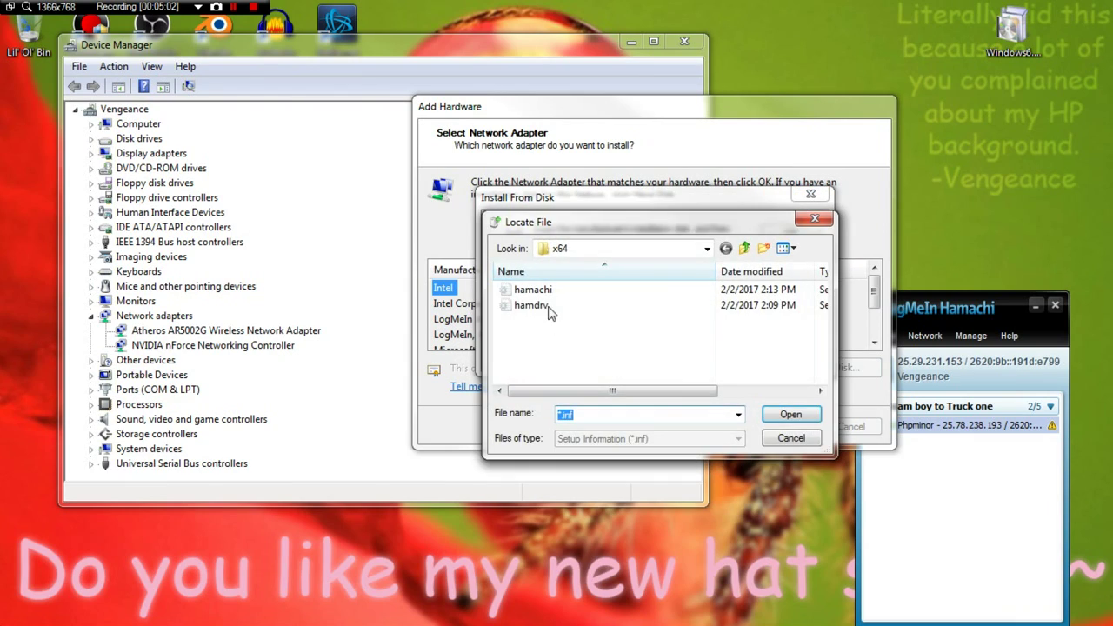
click(707, 249)
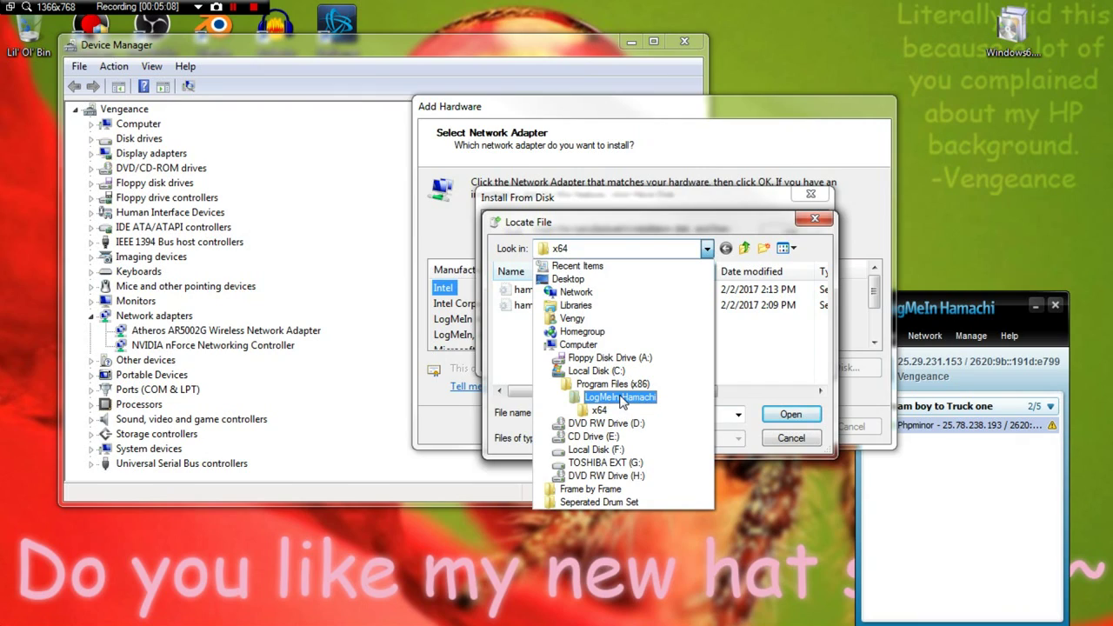
click(621, 399)
double_click(525, 290)
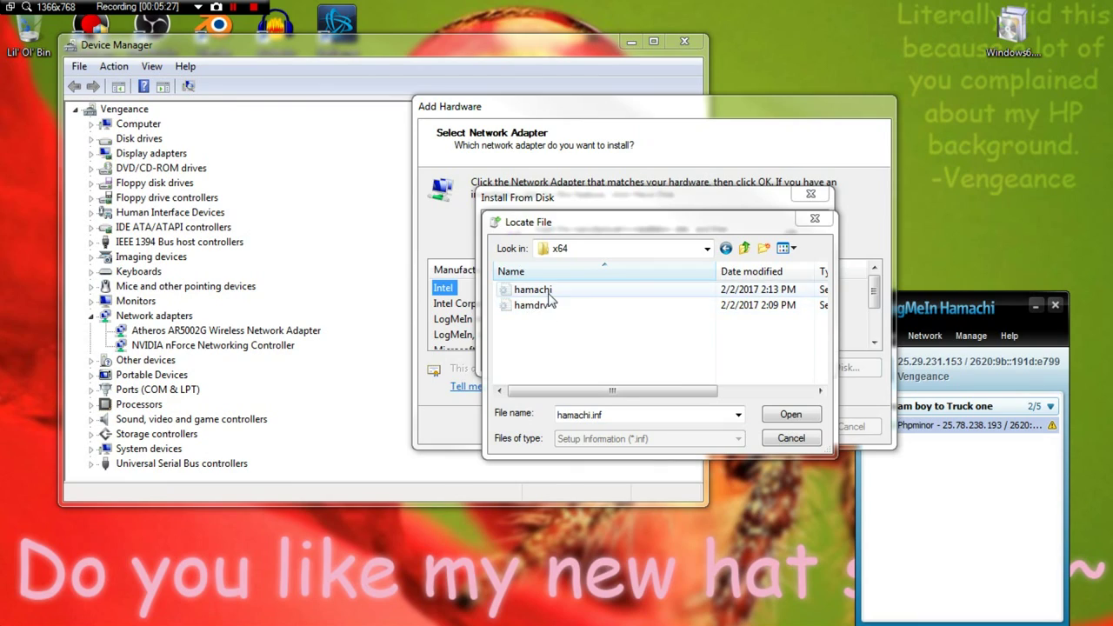
double_click(534, 289)
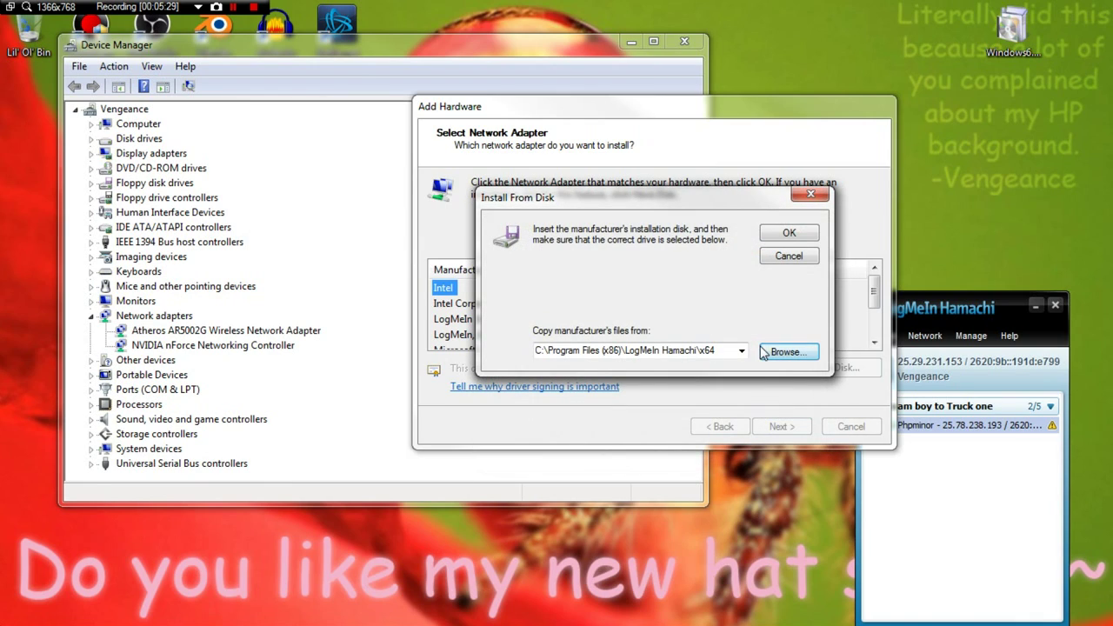
click(787, 233)
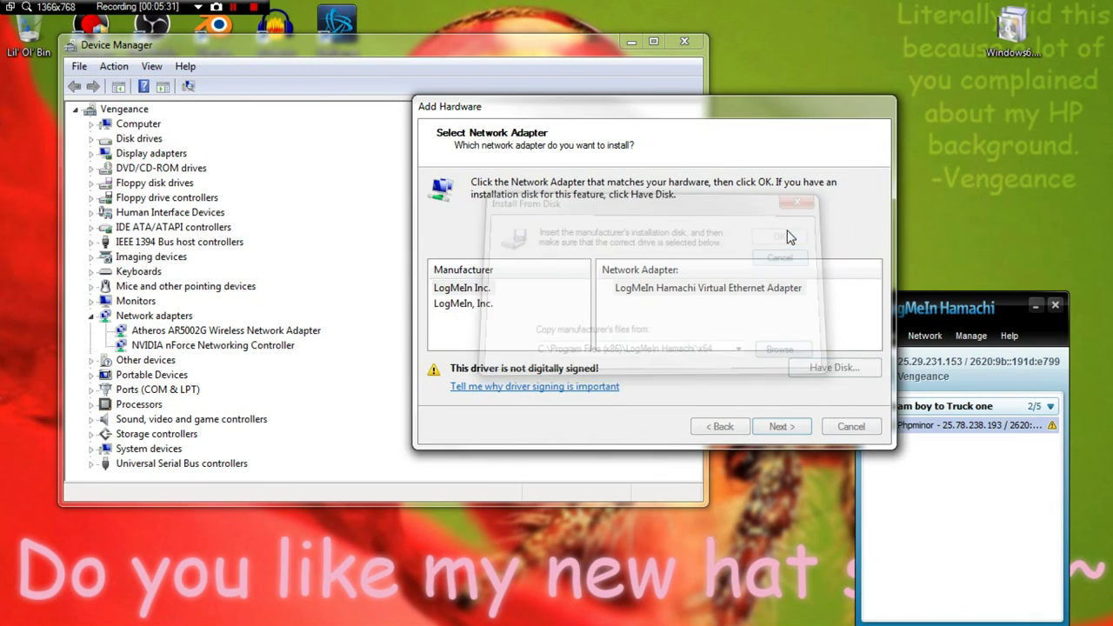
Step: Install the LogMeIn Hamachi Virtual Ethernet Adapter and check it in Device Manager
click(786, 428)
click(780, 426)
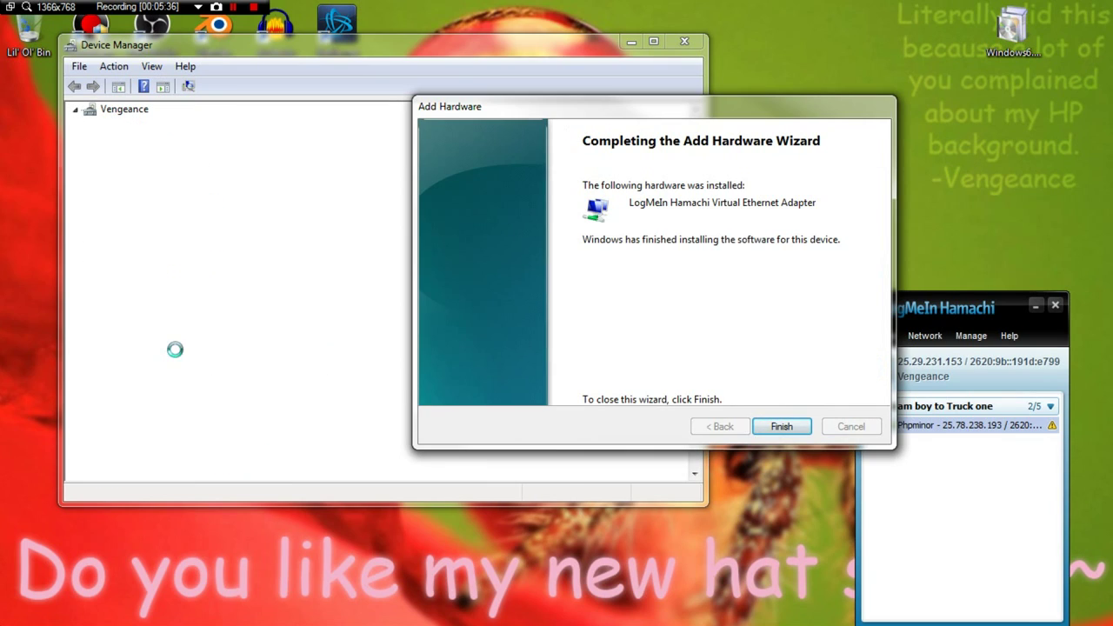
click(185, 346)
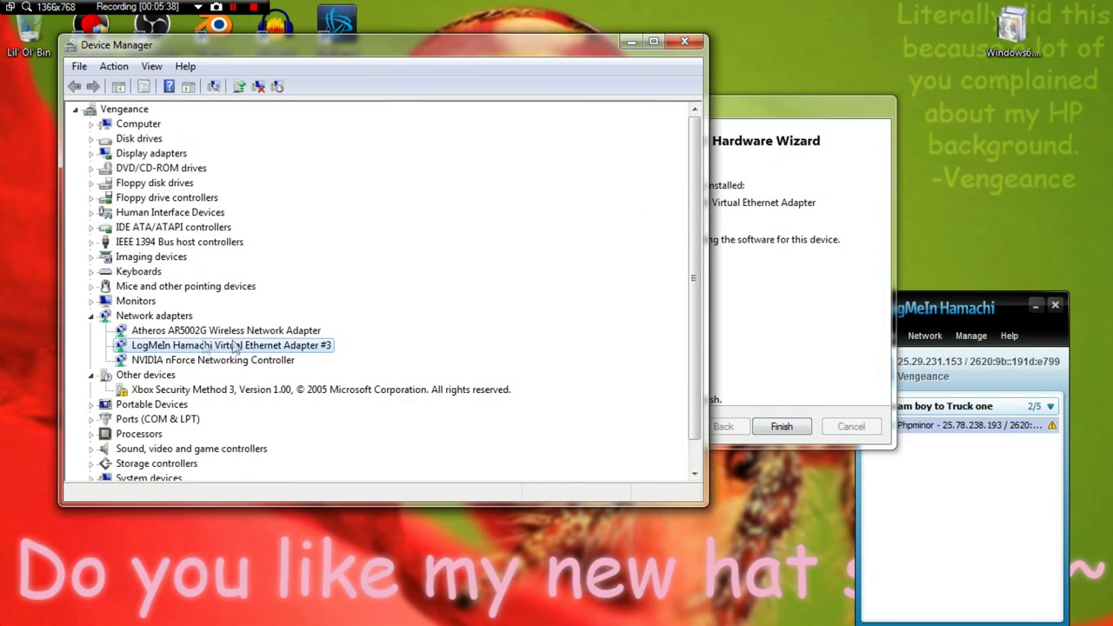
click(781, 353)
Step: Close the finished wizard and review the peer's VPN settings in its Details dialog
click(782, 425)
right_click(943, 434)
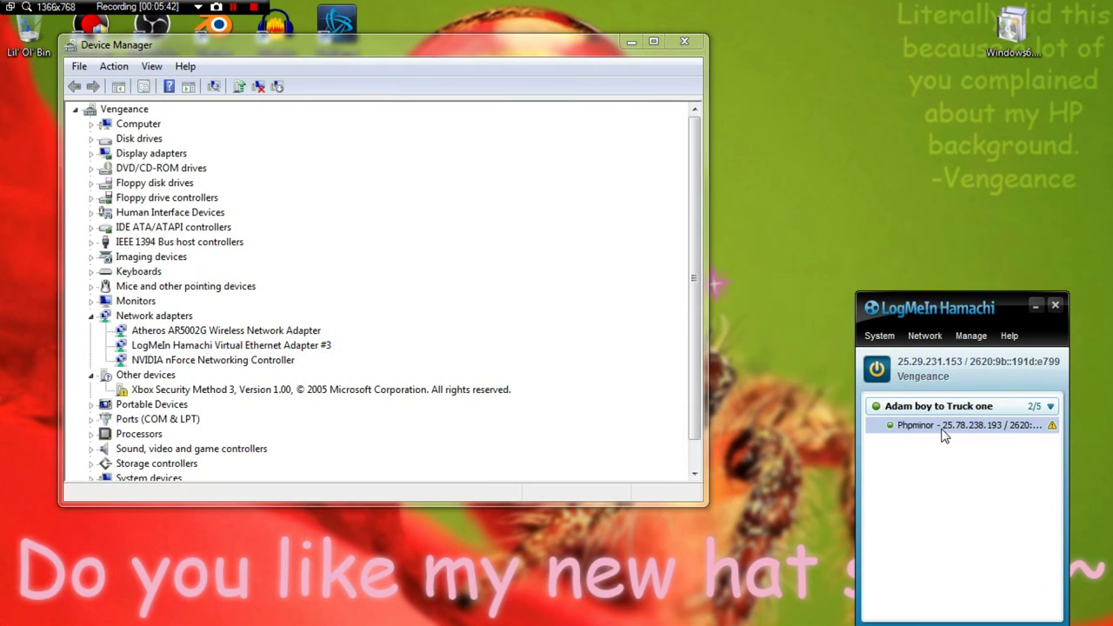
click(967, 579)
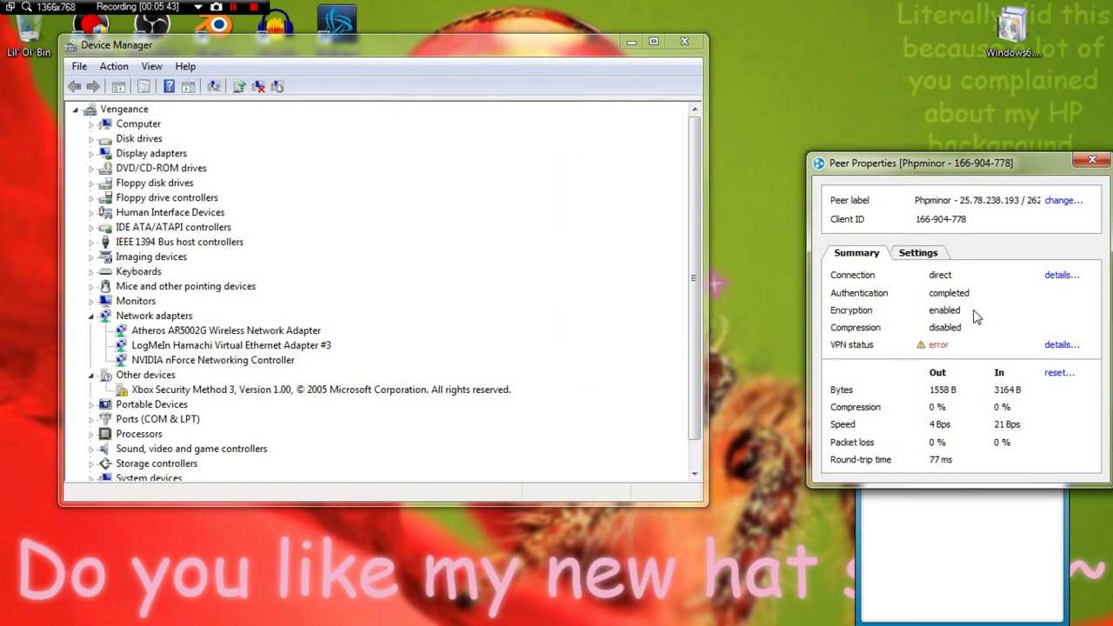
click(918, 252)
click(1092, 160)
Step: Power Hamachi off and on, recheck the peer's VPN status, then select the Hamachi adapter in Device Manager
click(877, 370)
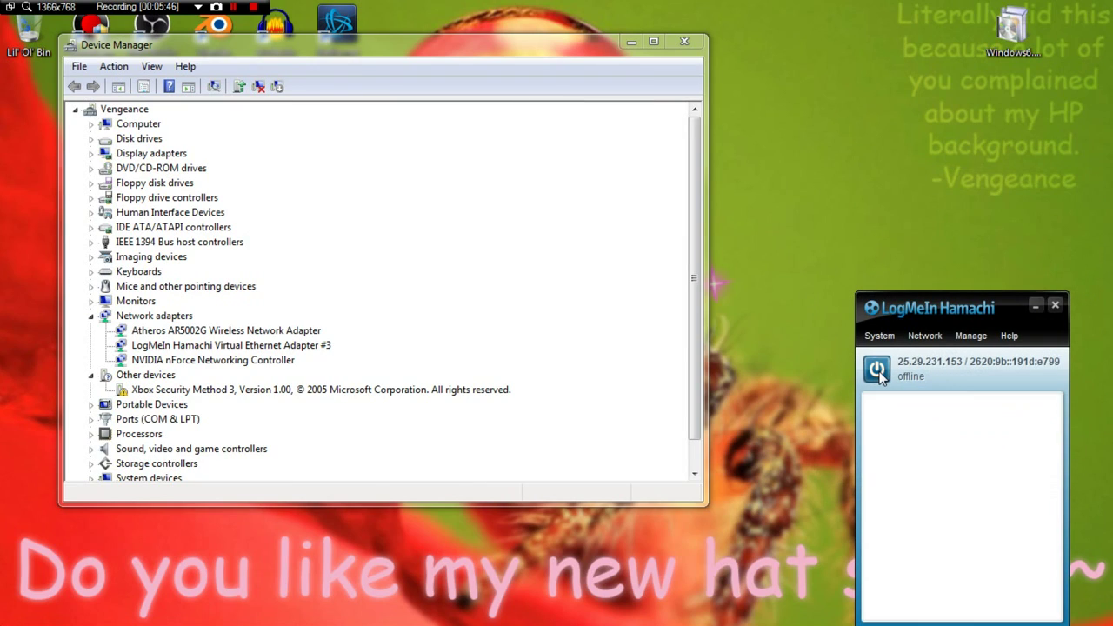
click(877, 370)
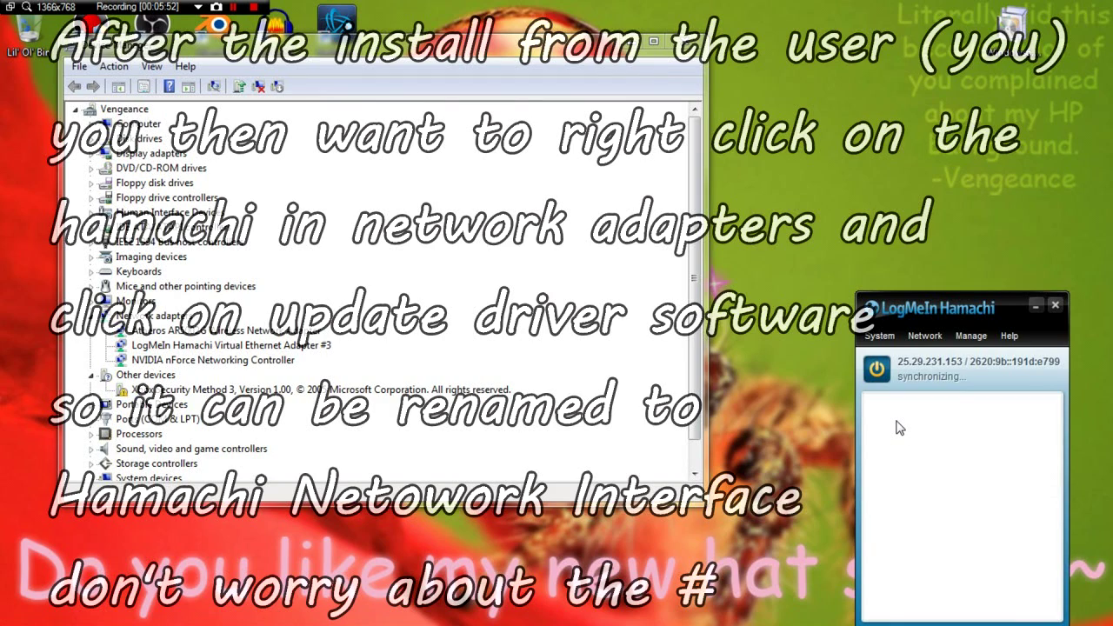
right_click(900, 426)
click(953, 566)
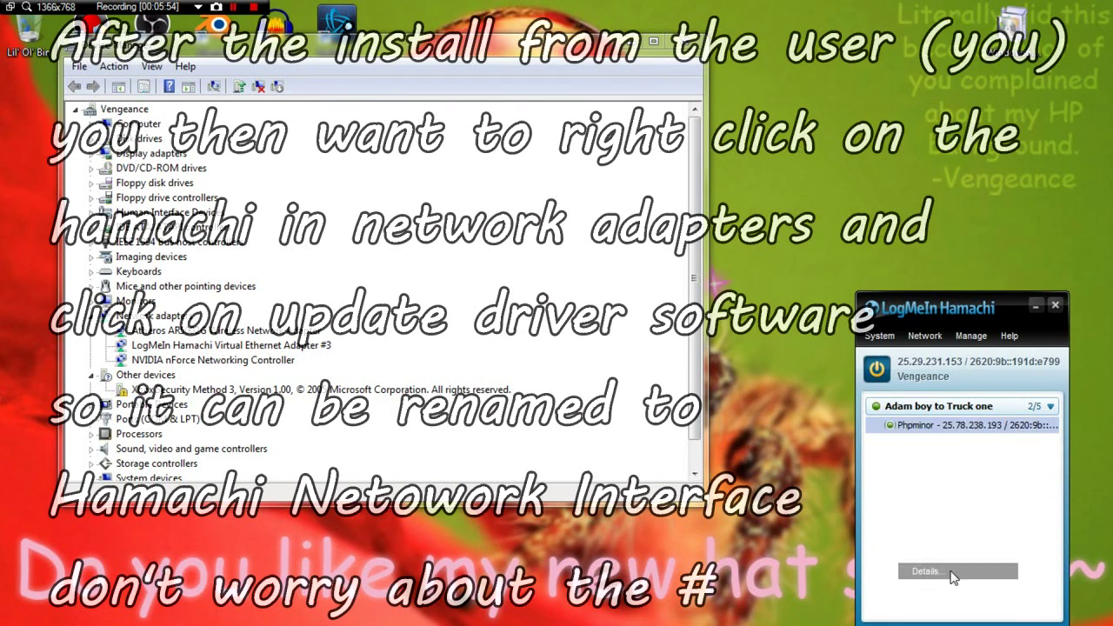
click(909, 253)
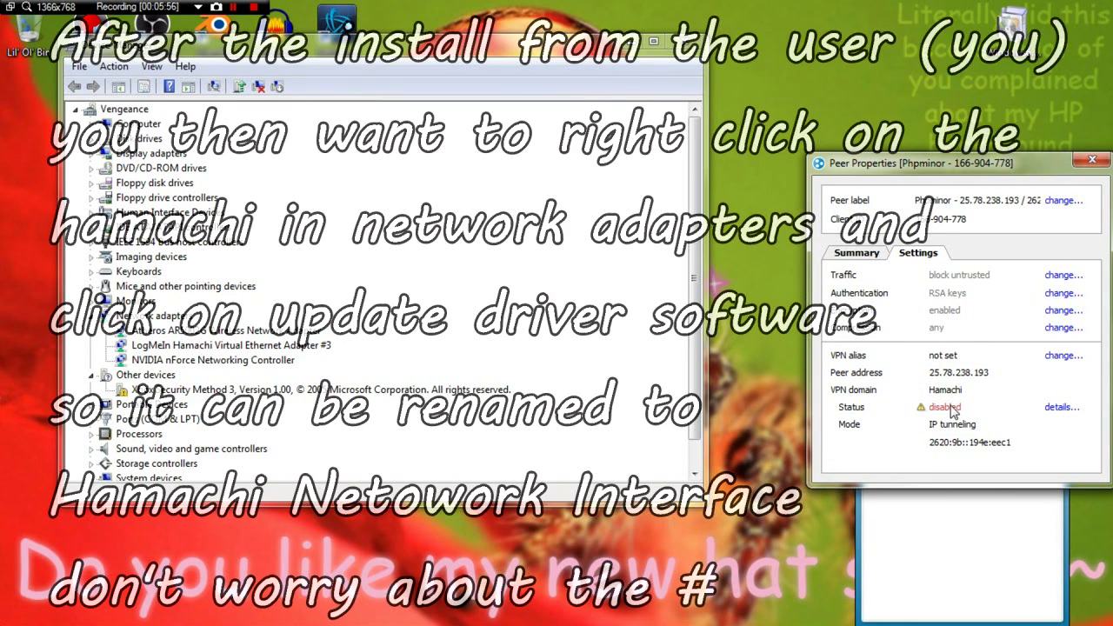
click(1093, 162)
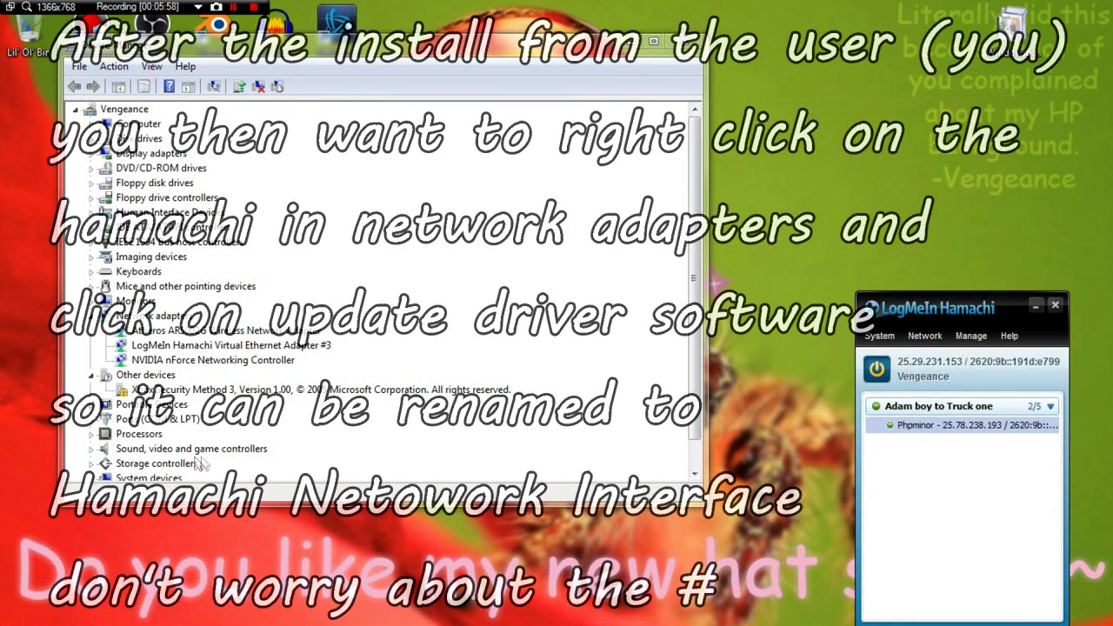
click(173, 347)
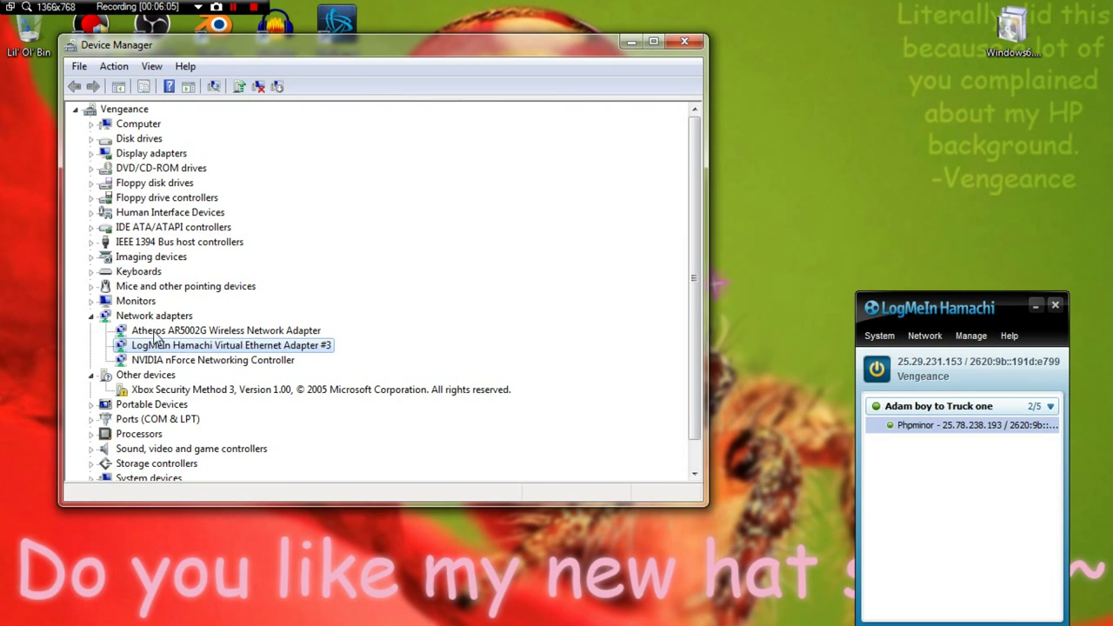
Step: Auto-update the Hamachi adapter's driver so it becomes Hamachi Network Interface #3
right_click(157, 346)
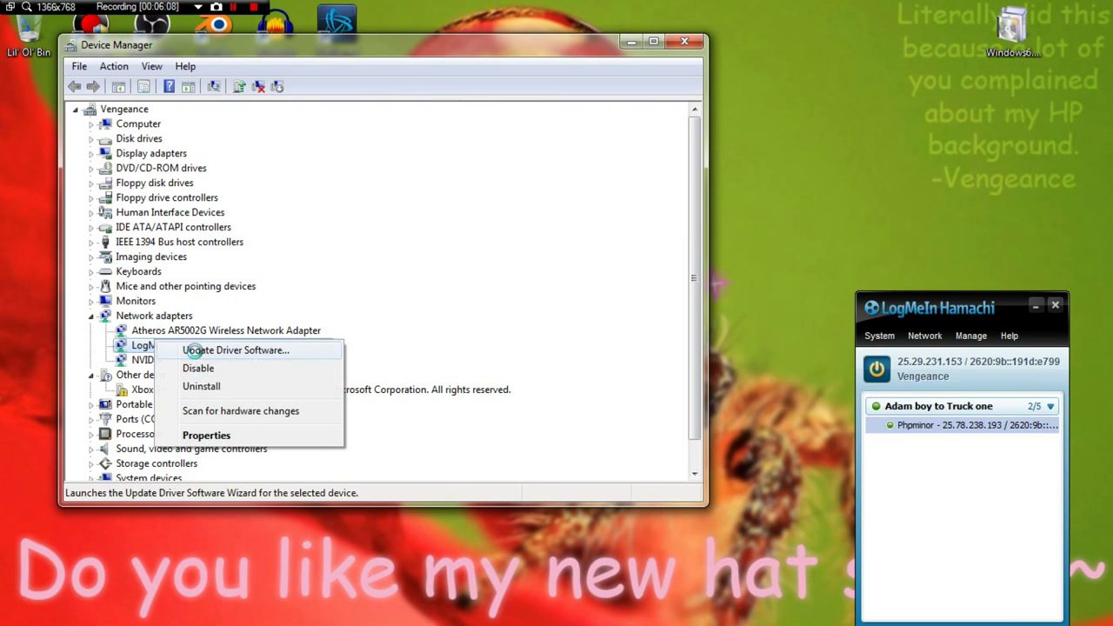
click(193, 350)
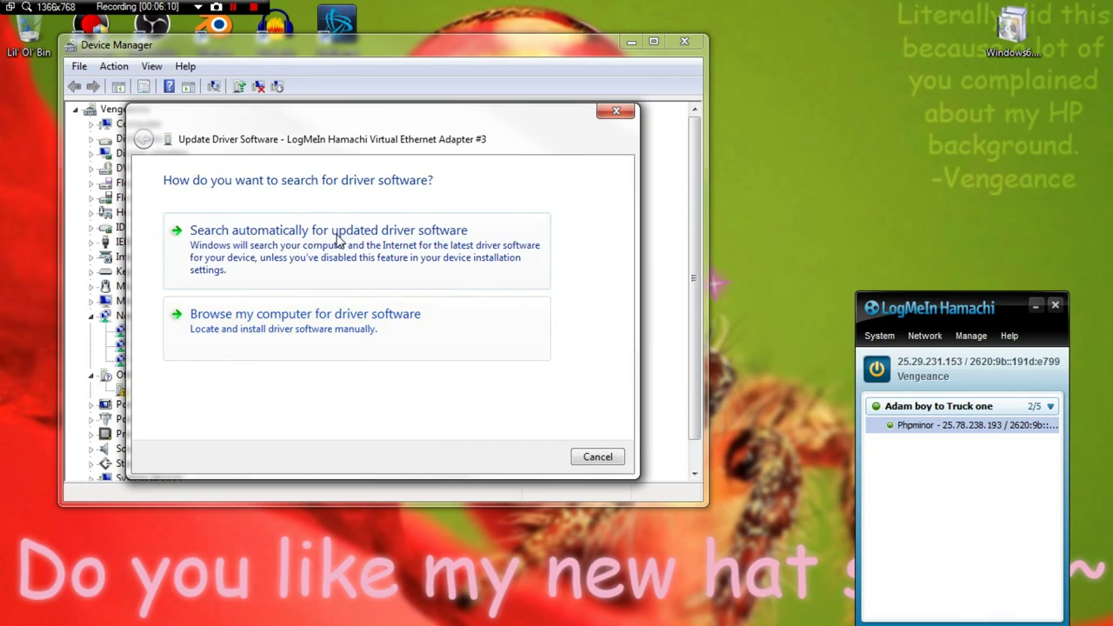
click(321, 243)
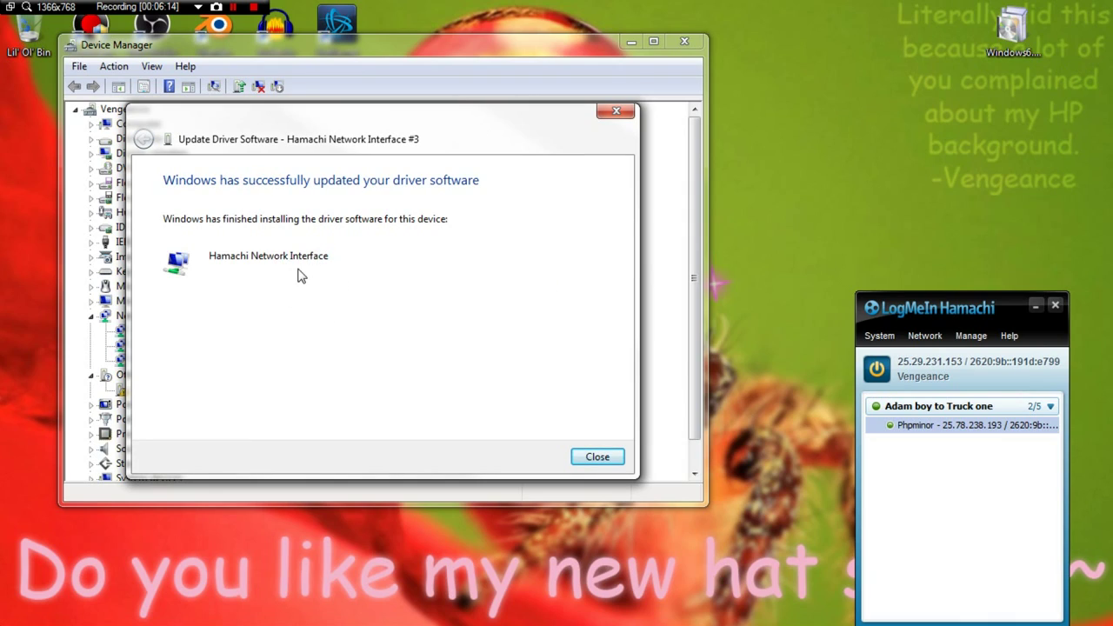
click(596, 457)
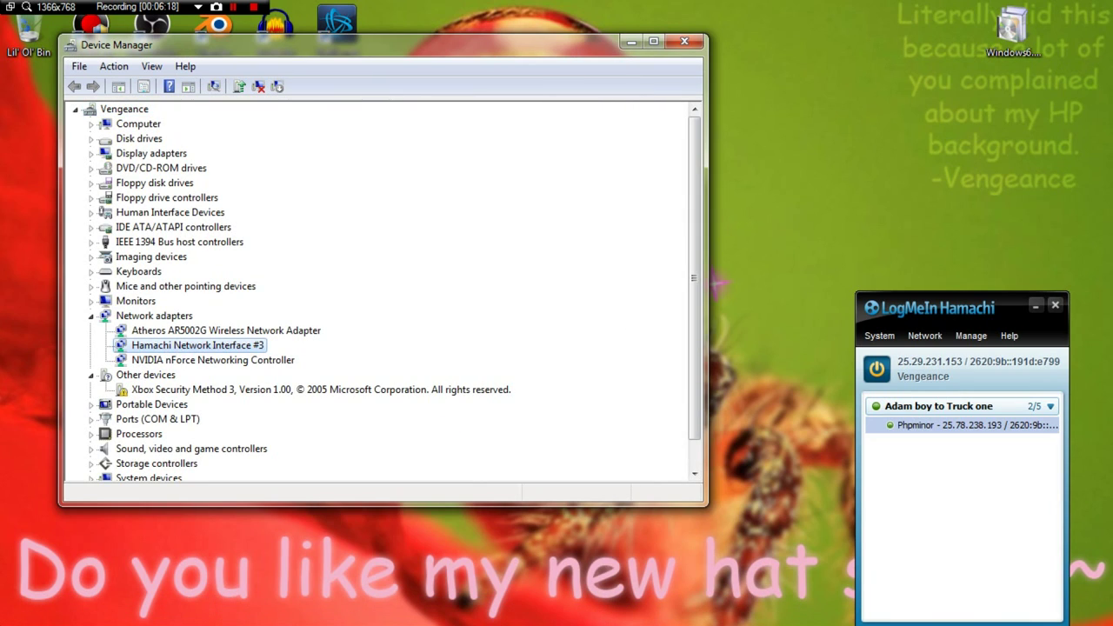
click(123, 613)
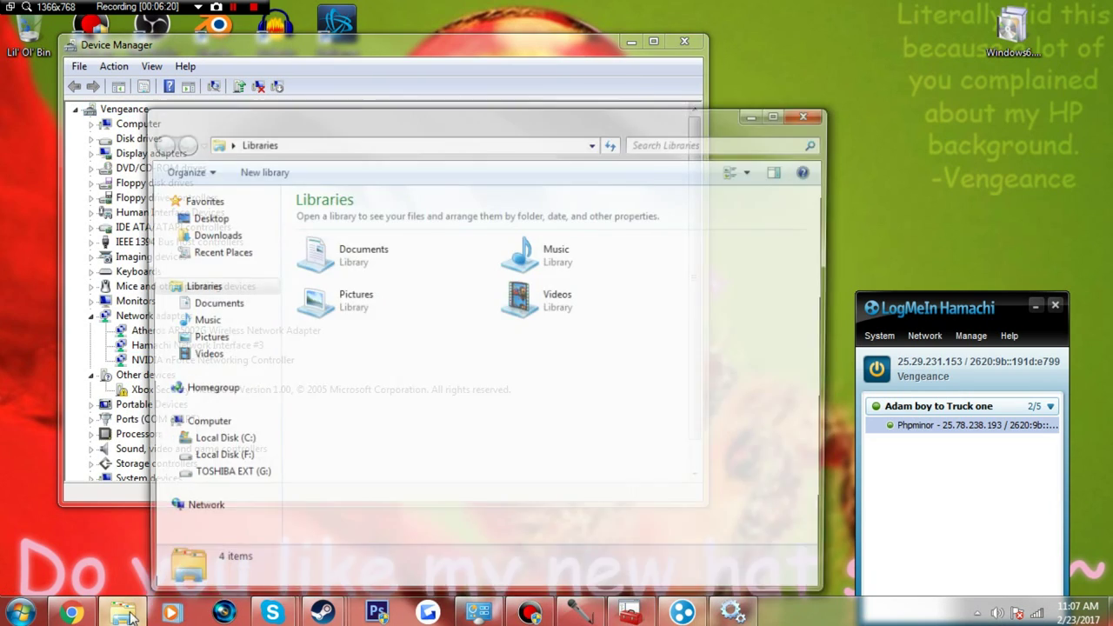
Step: Close the Libraries window and open Network and Sharing Center from Control Panel
click(786, 124)
key(super)
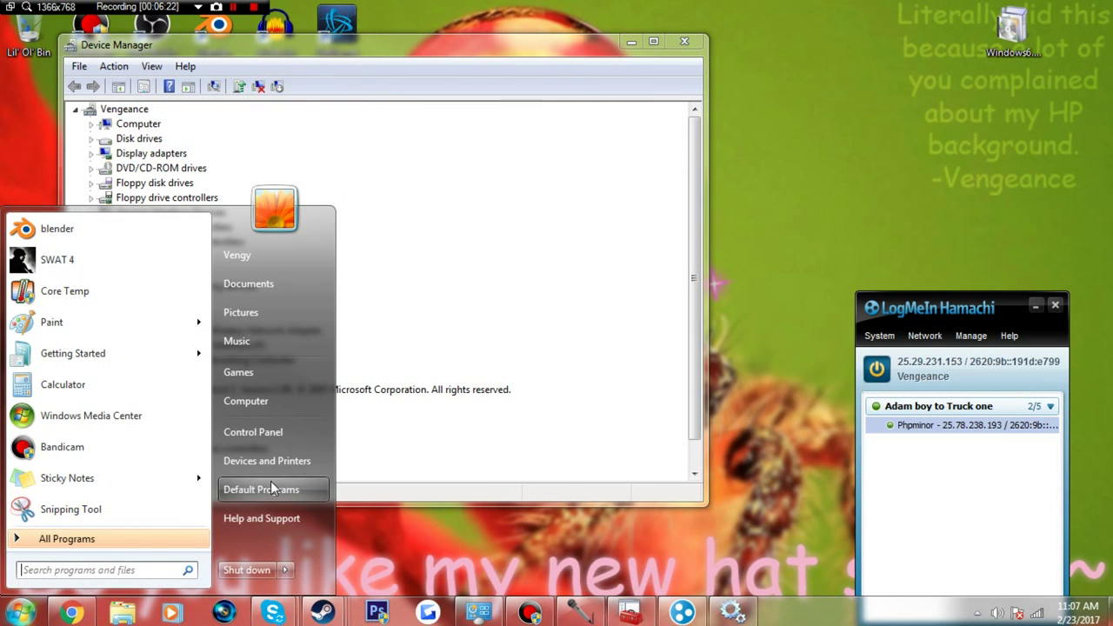
click(281, 423)
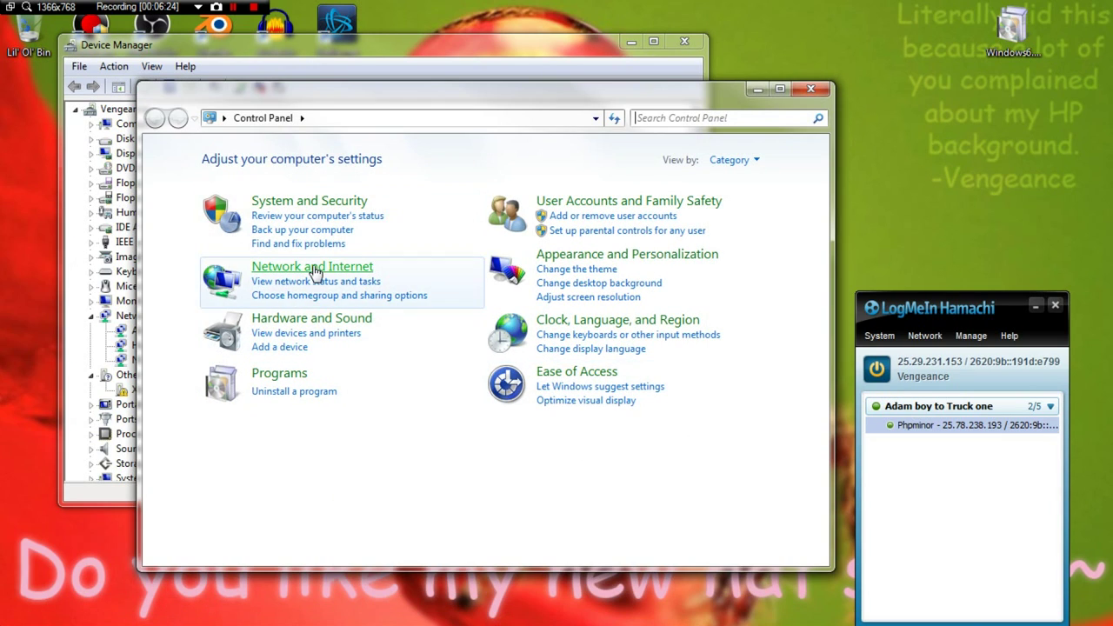
click(295, 267)
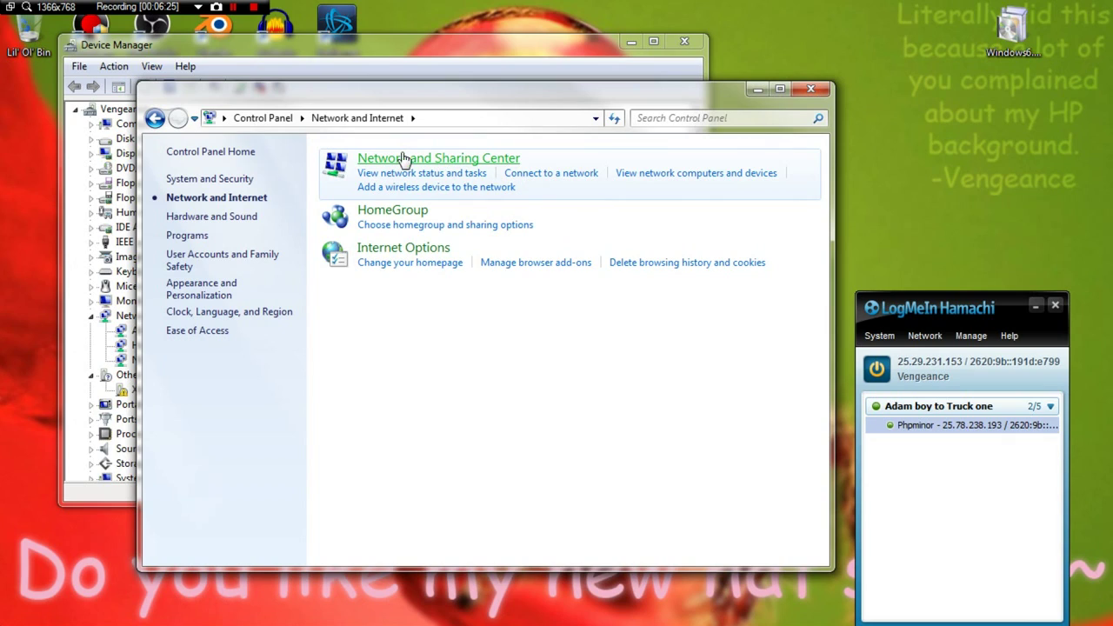
click(440, 158)
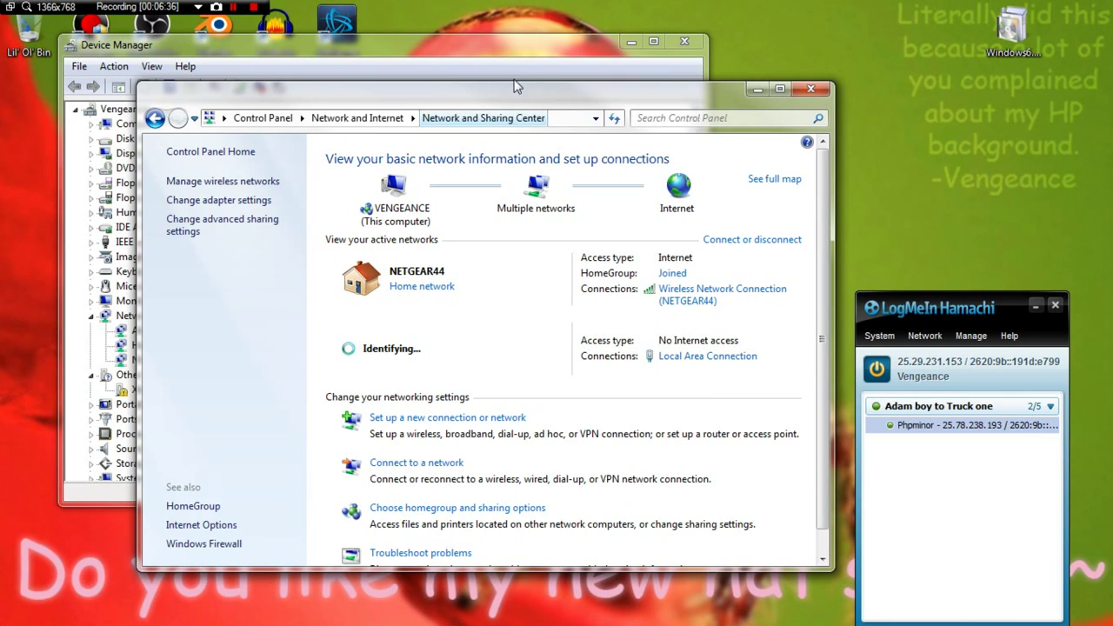
drag(532, 95, 777, 107)
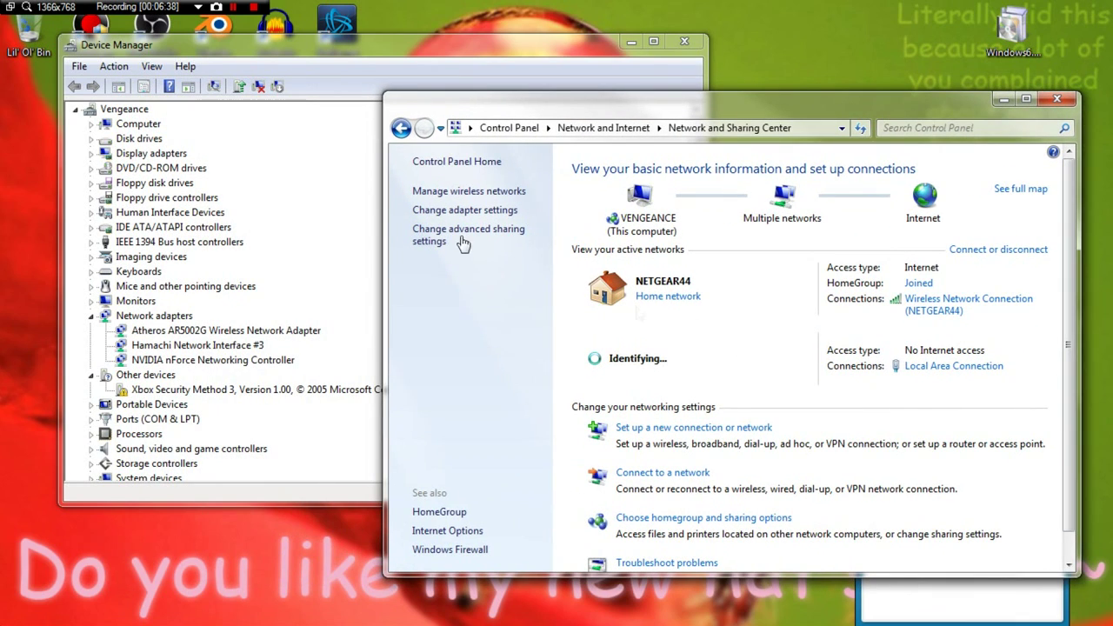
Step: Glance at wireless and advanced sharing pages, then show the network adapter connections list
click(452, 194)
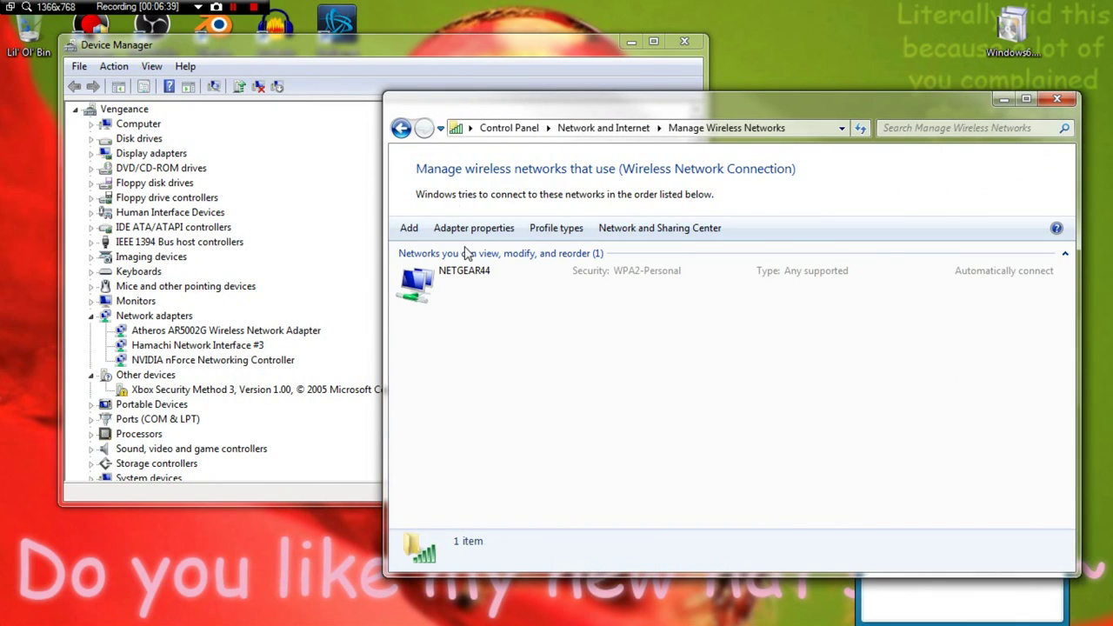
click(402, 129)
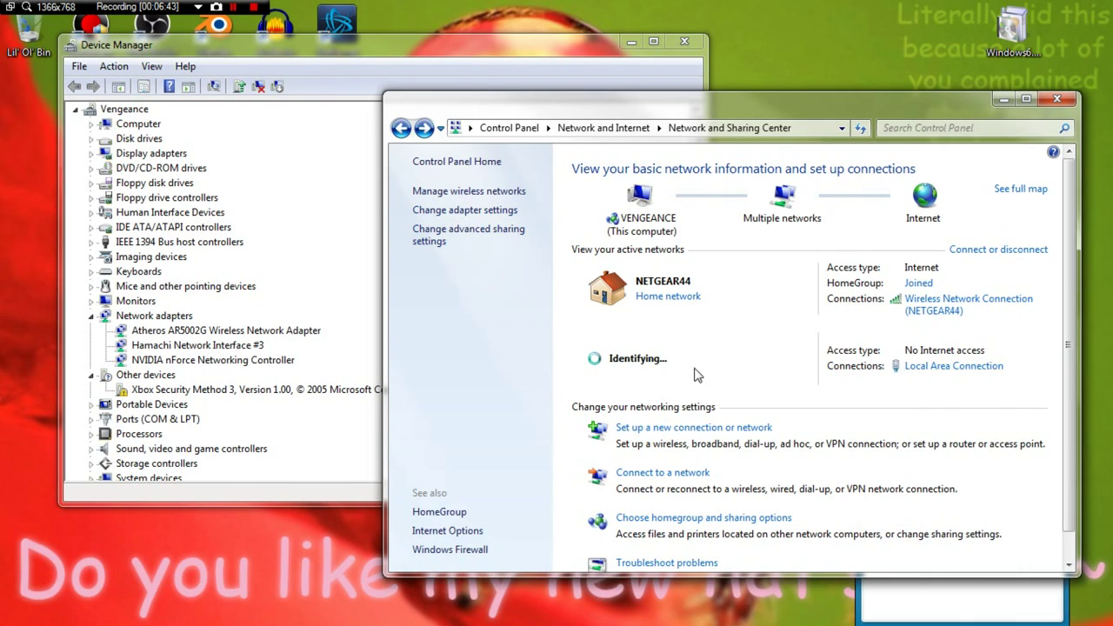
click(429, 234)
click(399, 128)
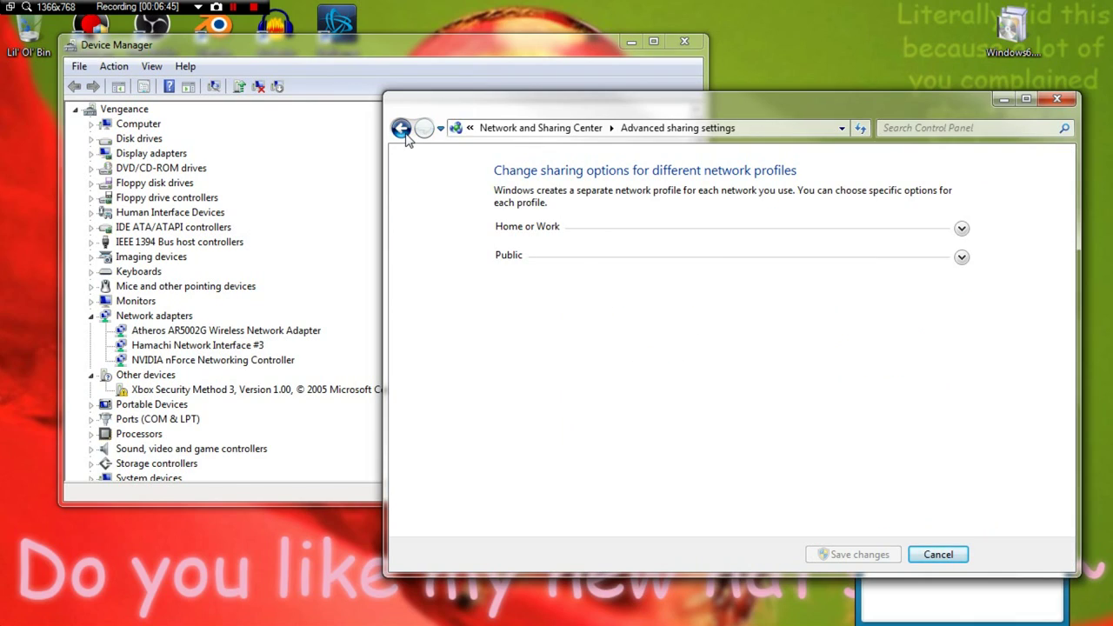
click(465, 214)
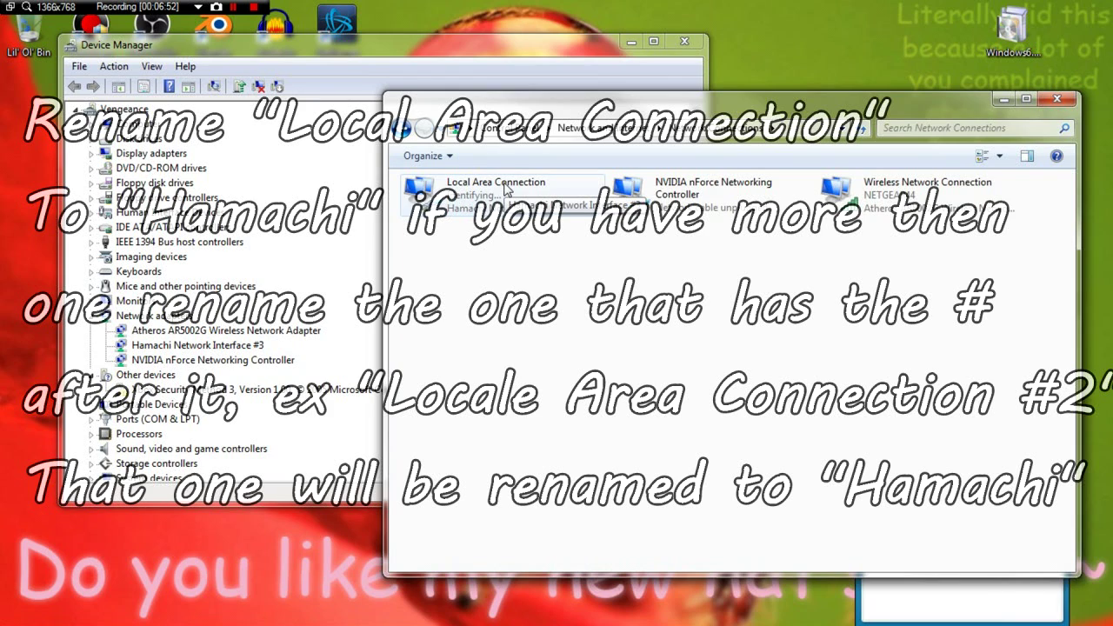
Step: Rename the Hamachi Local Area Connection to 'Hamachi' and return to Network and Sharing Center
right_click(488, 187)
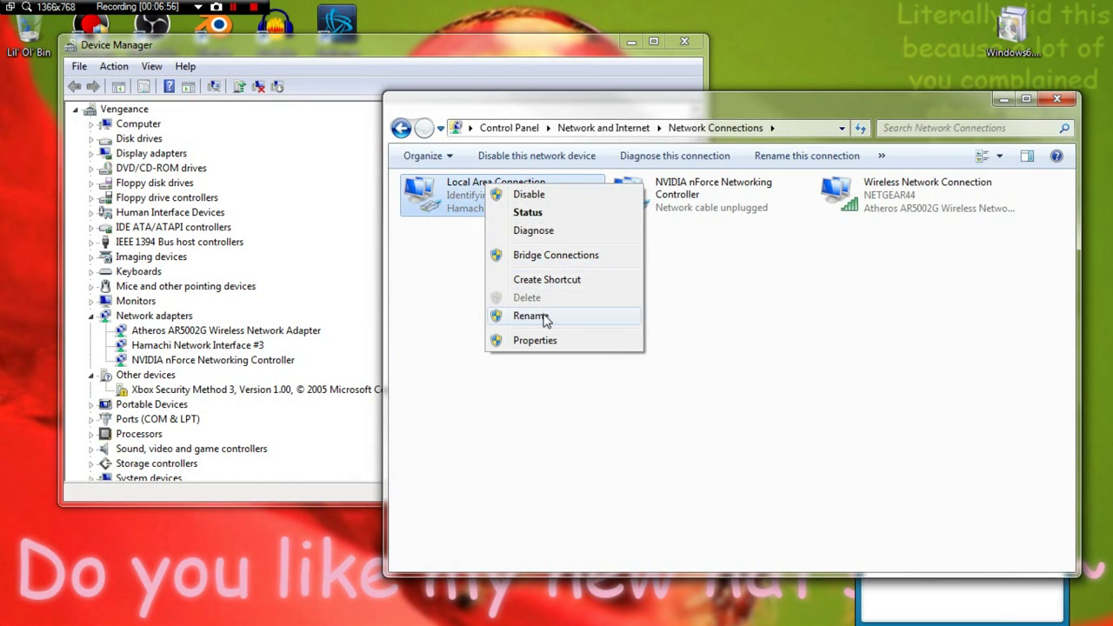
click(545, 318)
text(Hamachiu)
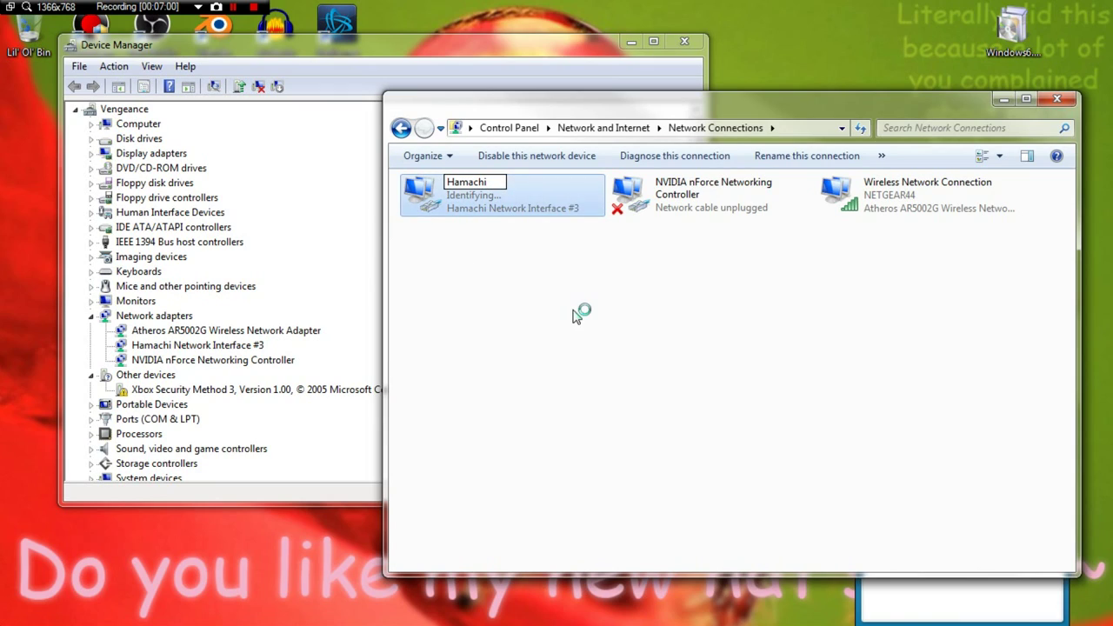
click(578, 310)
click(400, 128)
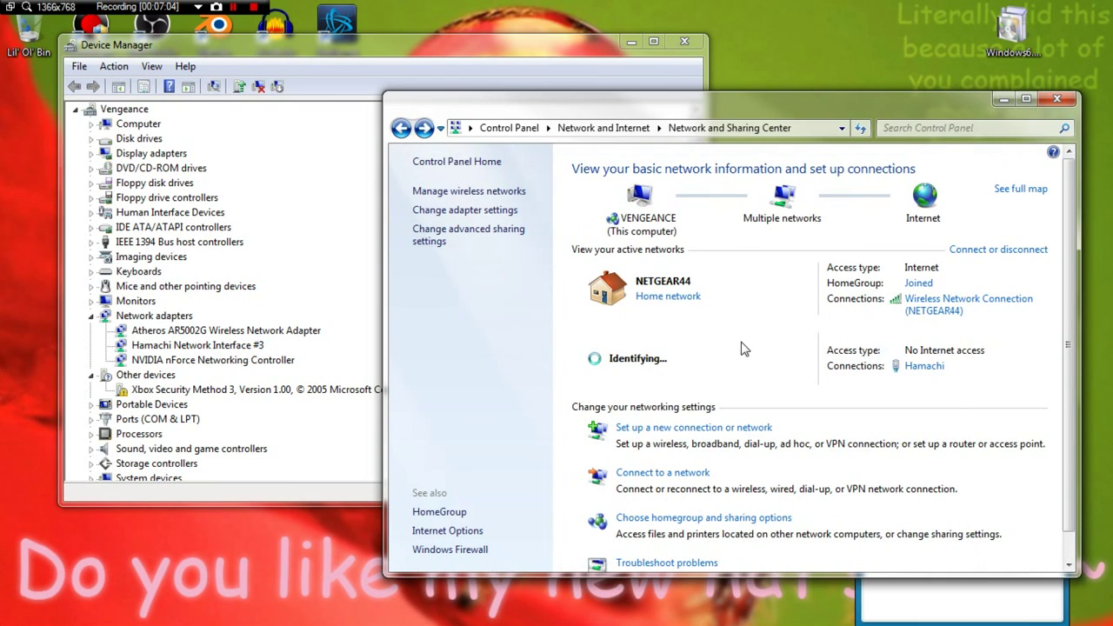
drag(810, 109, 563, 87)
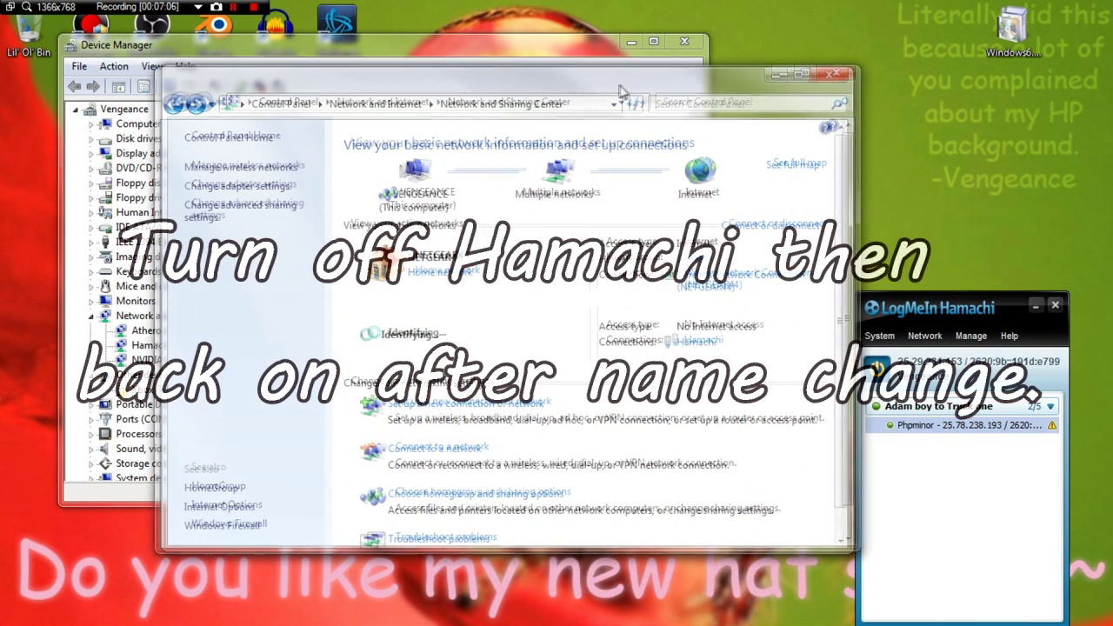
Step: Restart Hamachi and confirm in the peer's Summary and Settings that VPN status is ok
click(876, 368)
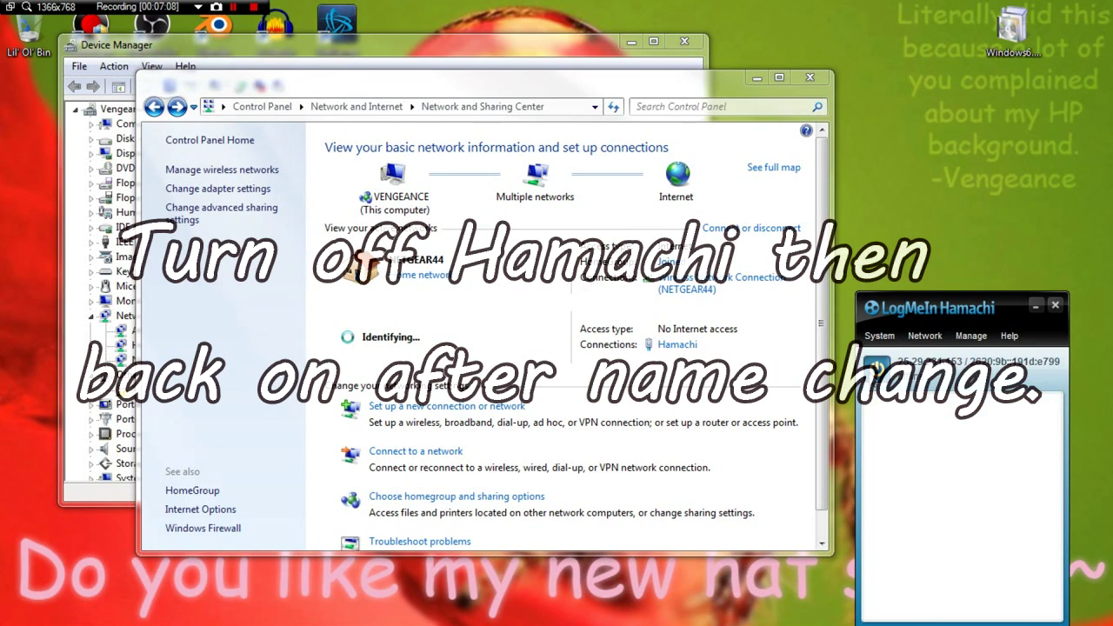
click(876, 369)
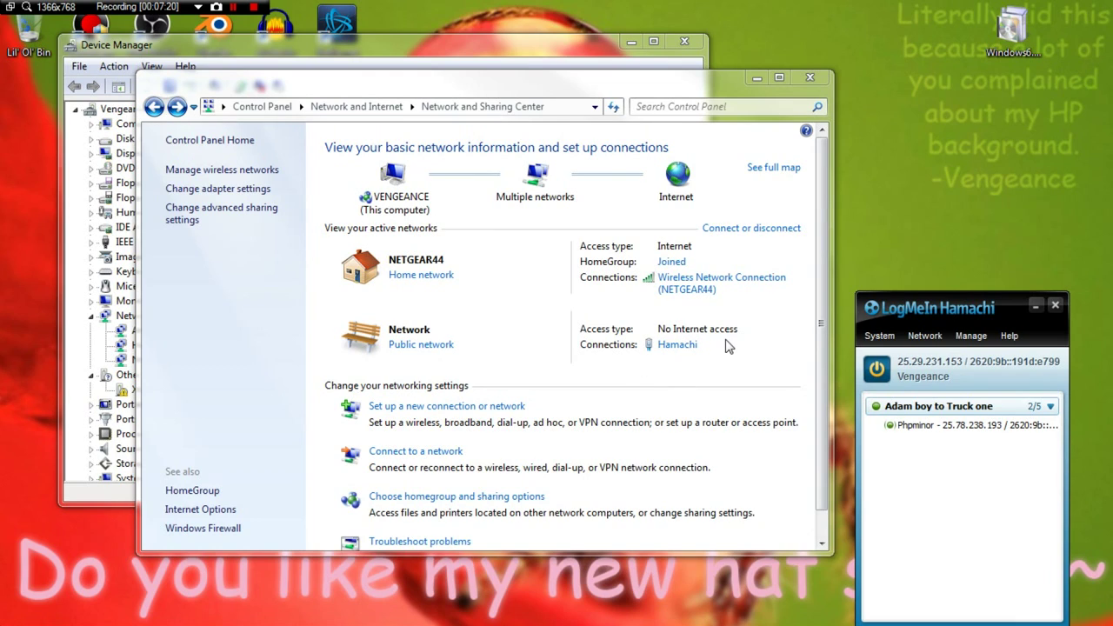
right_click(946, 424)
click(956, 581)
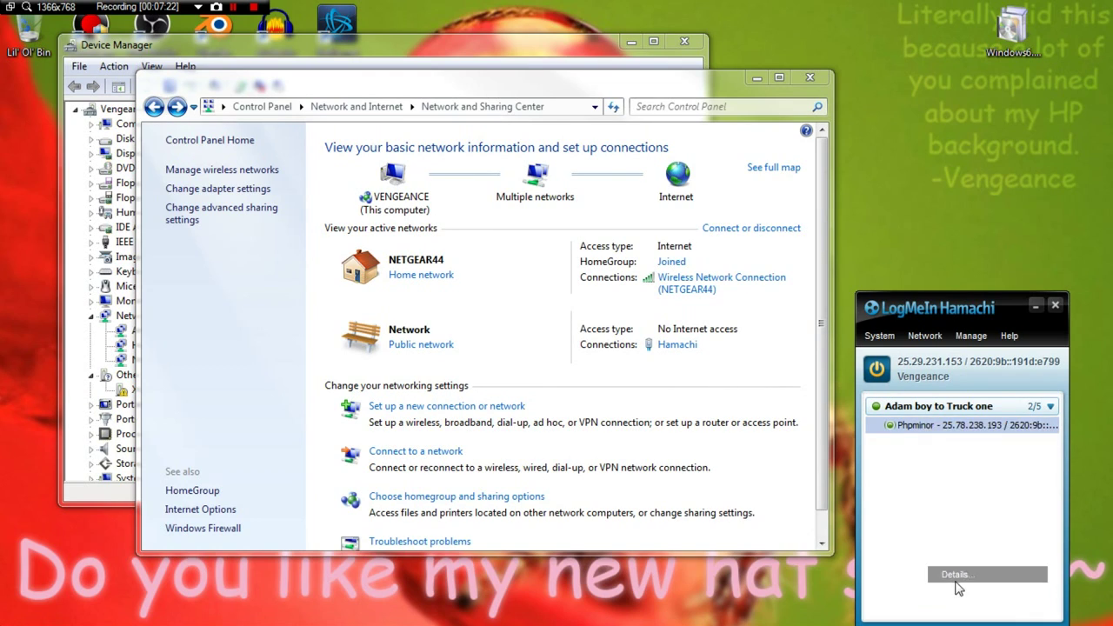
click(916, 254)
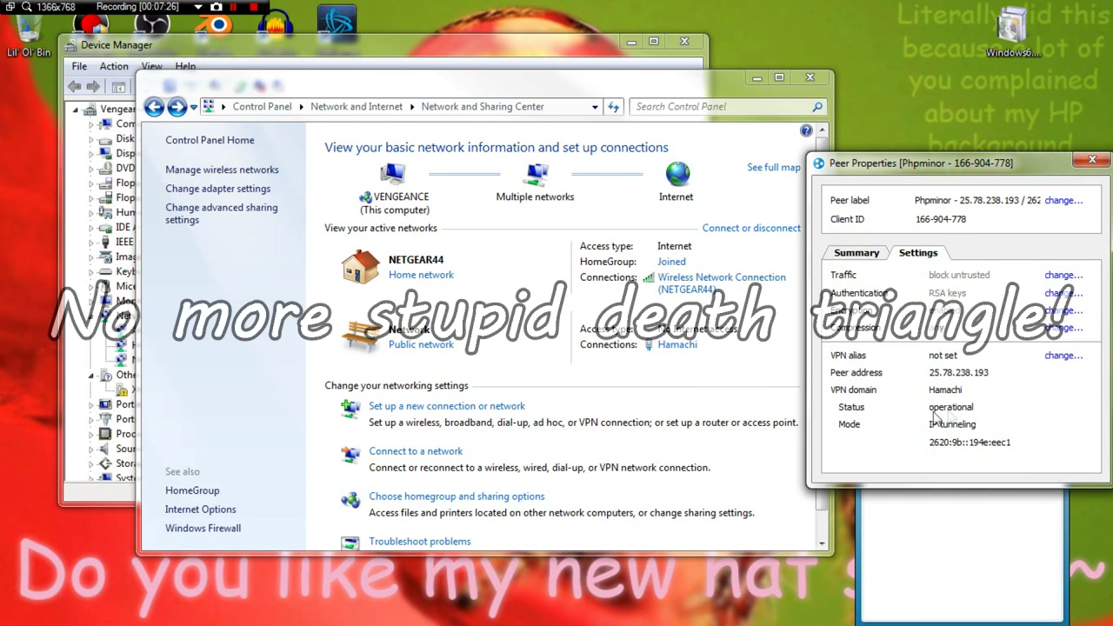
click(857, 253)
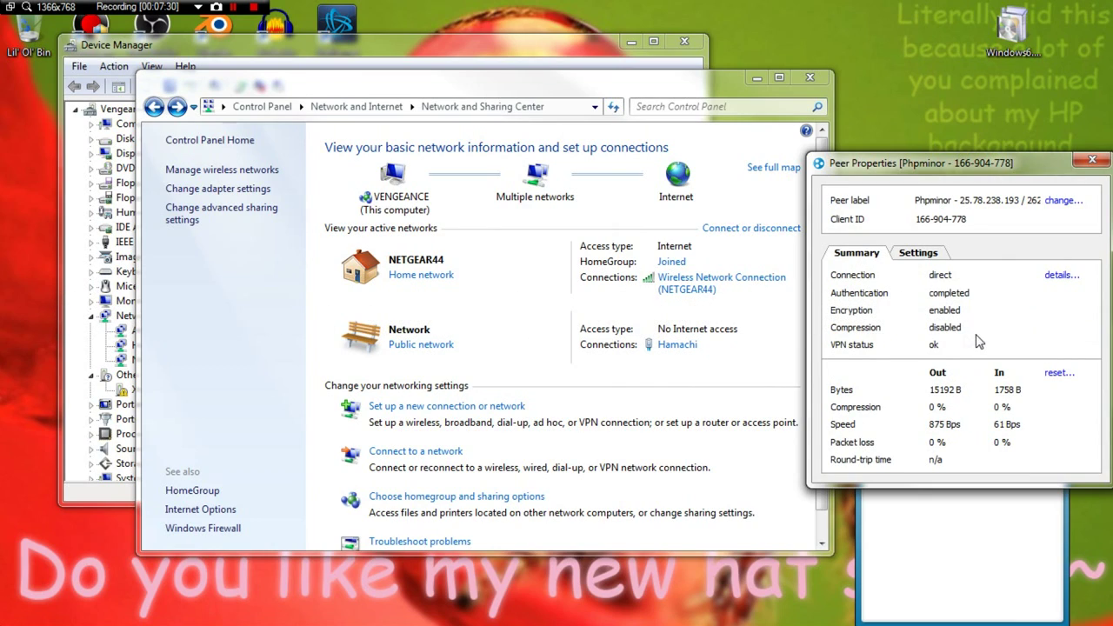
click(919, 254)
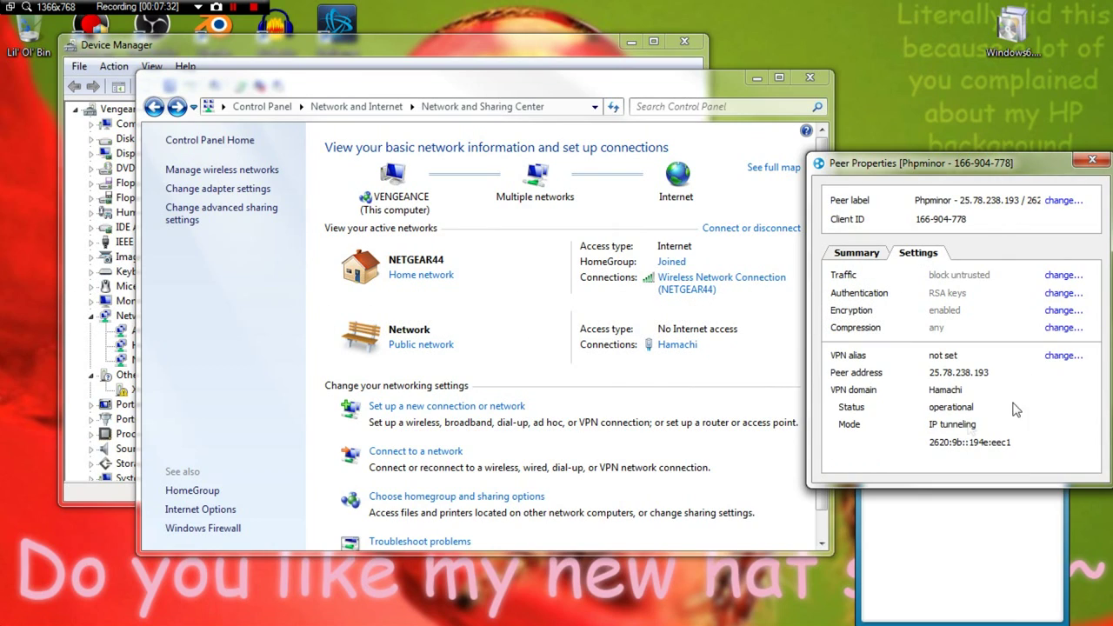
click(1088, 161)
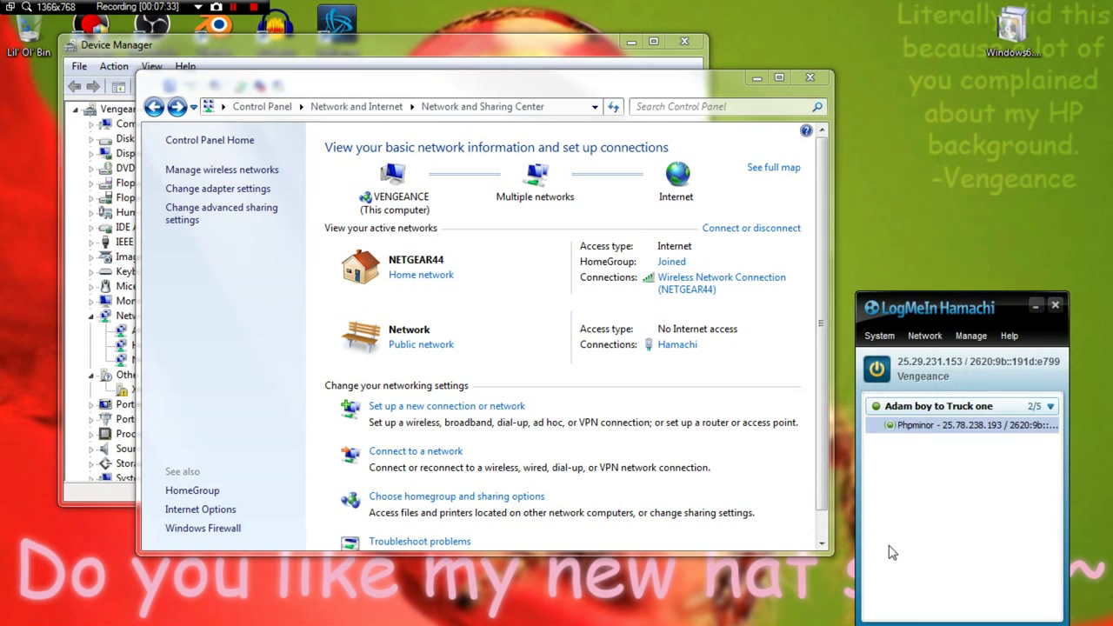
right_click(934, 430)
Step: Ping peer 25.78.238.193, getting 26 of 26 replies averaging 78 ms, then close the console
click(957, 439)
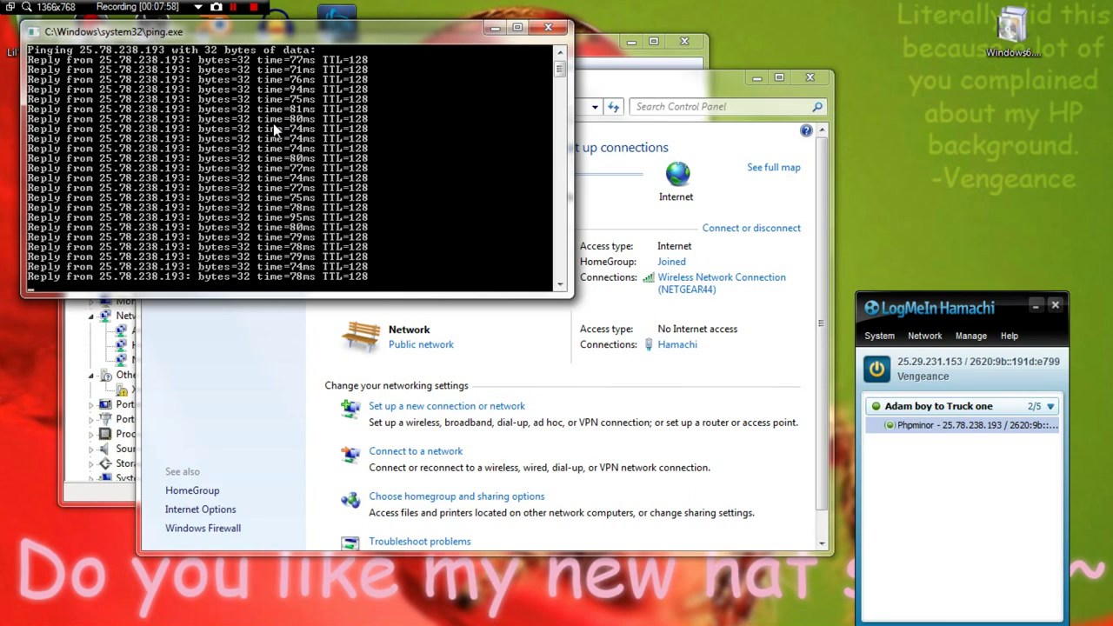
click(552, 29)
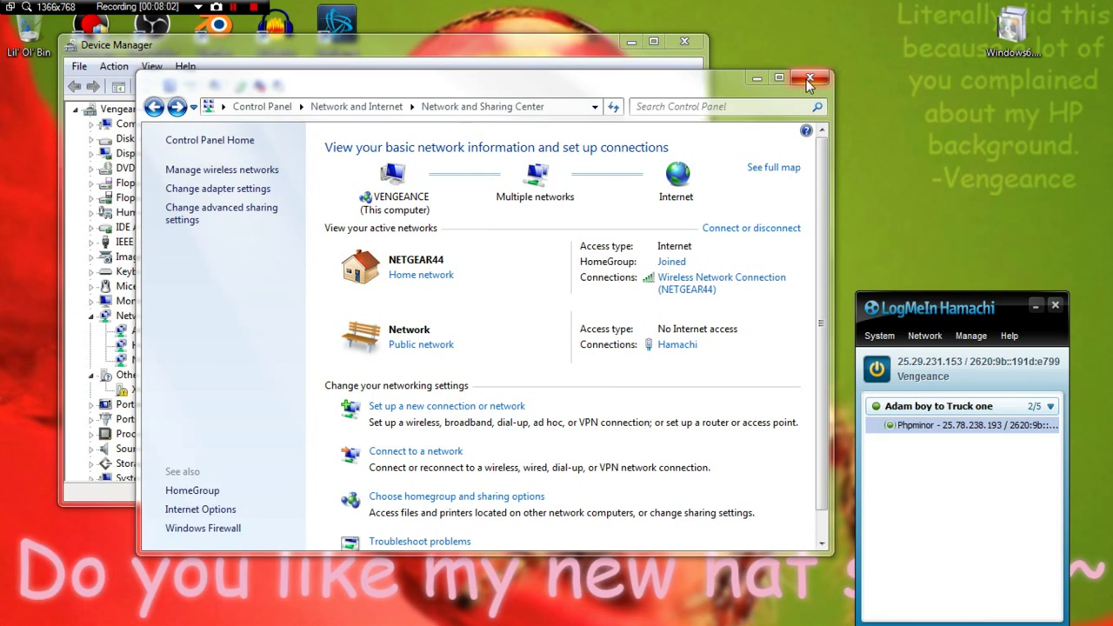
Step: Close Network and Sharing Center, Device Manager and the LogMeIn Hamachi window
click(808, 79)
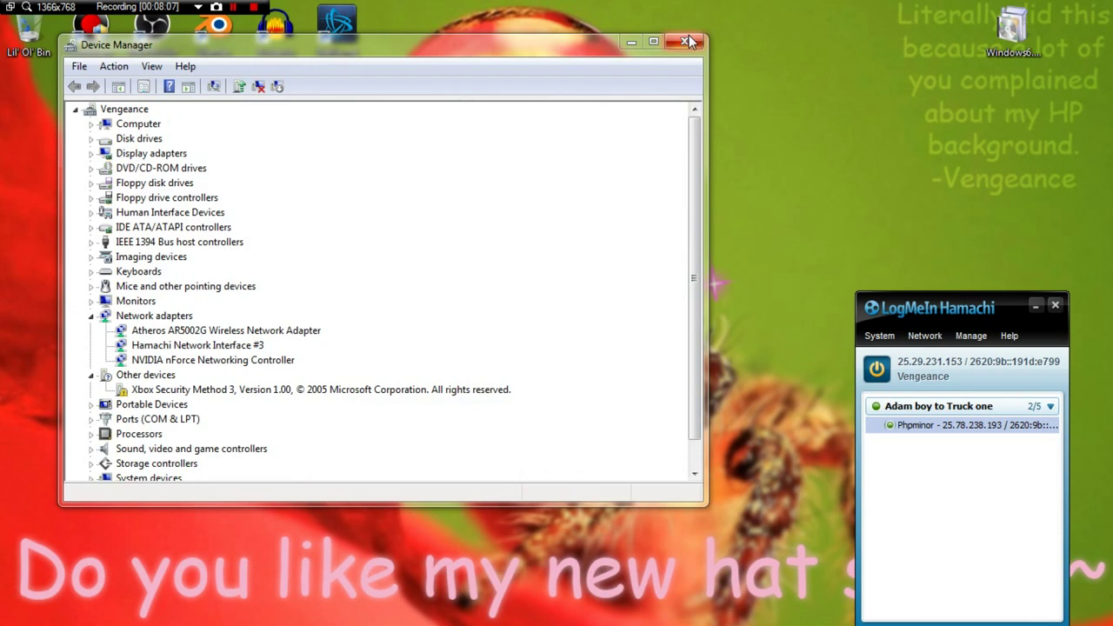
click(688, 42)
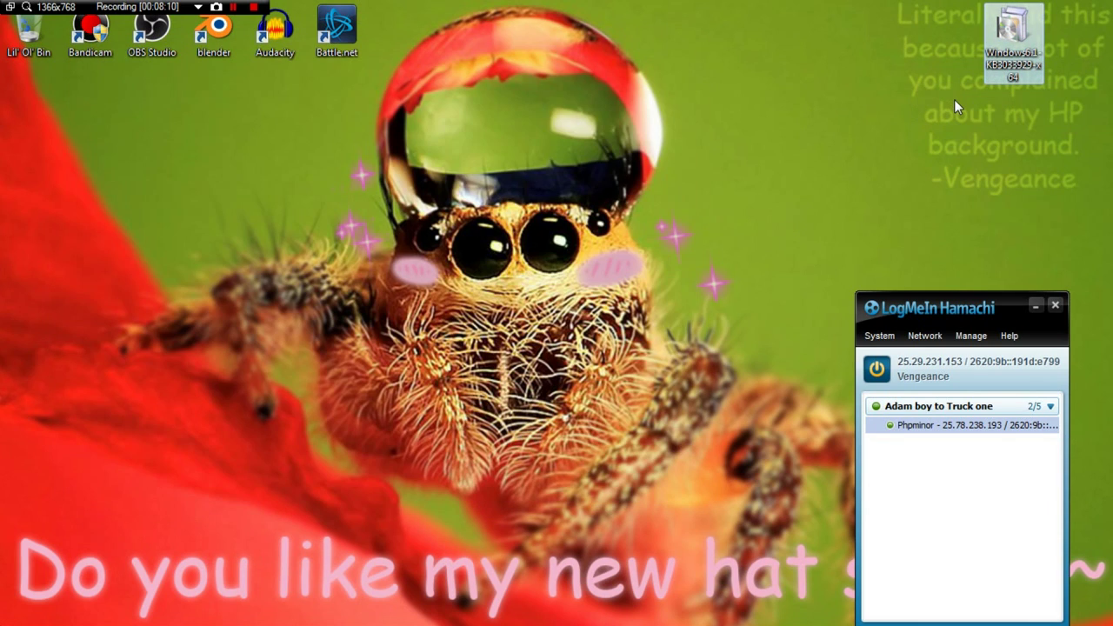
click(1054, 304)
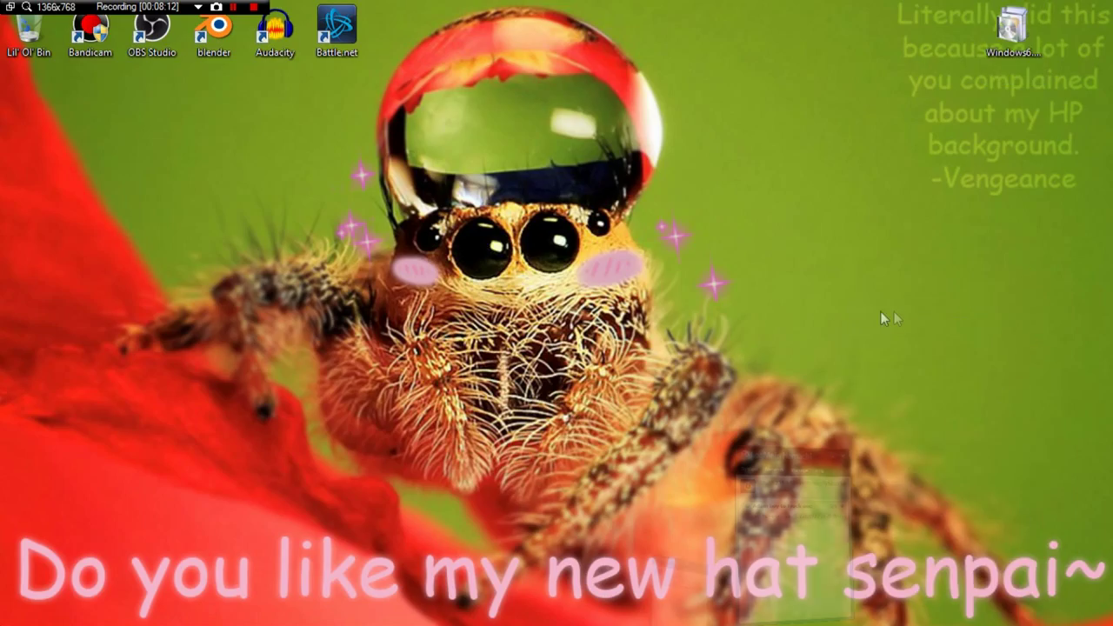